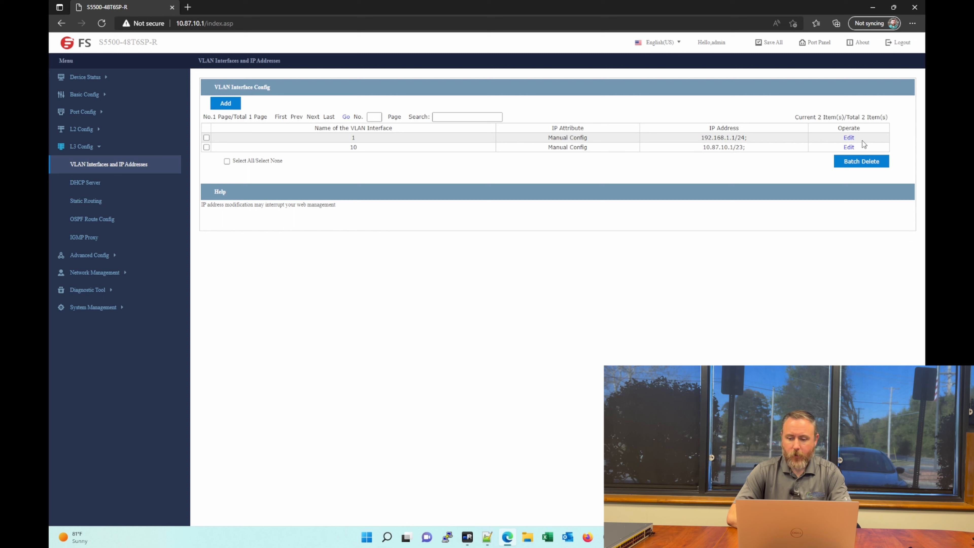
- Review the IPv4 settings of VLAN interface 10 and start a new VLAN interface named 20 with the Manual Config attribute
{"action": "left_click", "coordinate": [849, 148]}
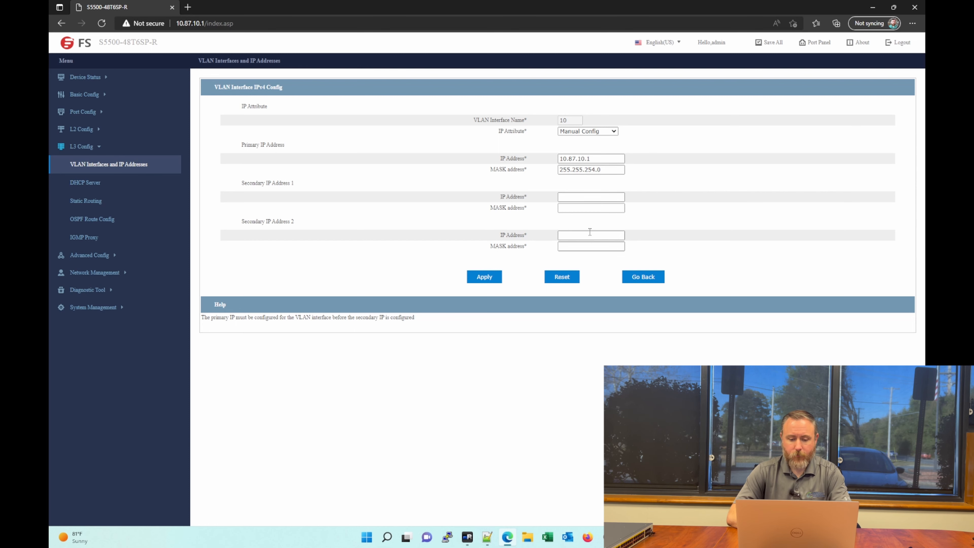
{"action": "left_click", "coordinate": [634, 277]}
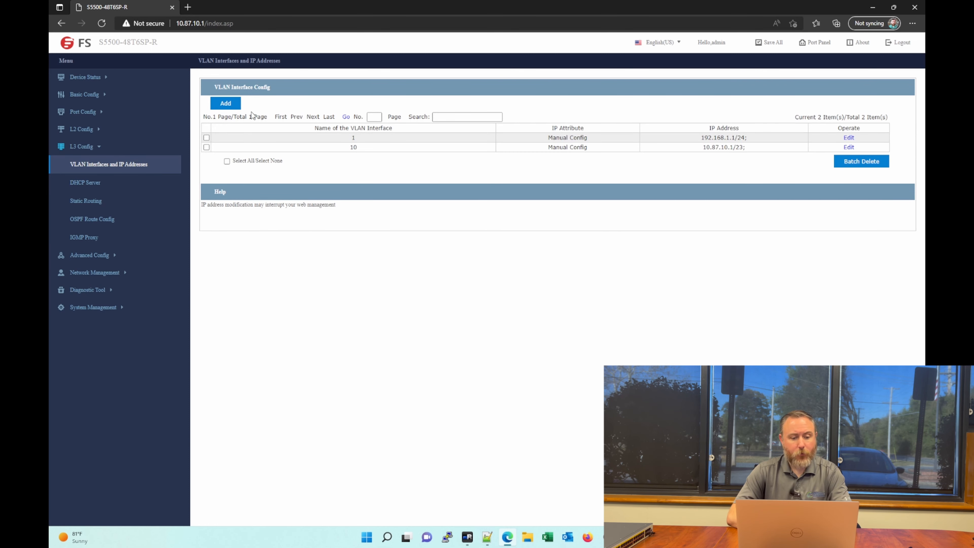
{"action": "left_click", "coordinate": [228, 107]}
{"action": "left_click", "coordinate": [574, 119]}
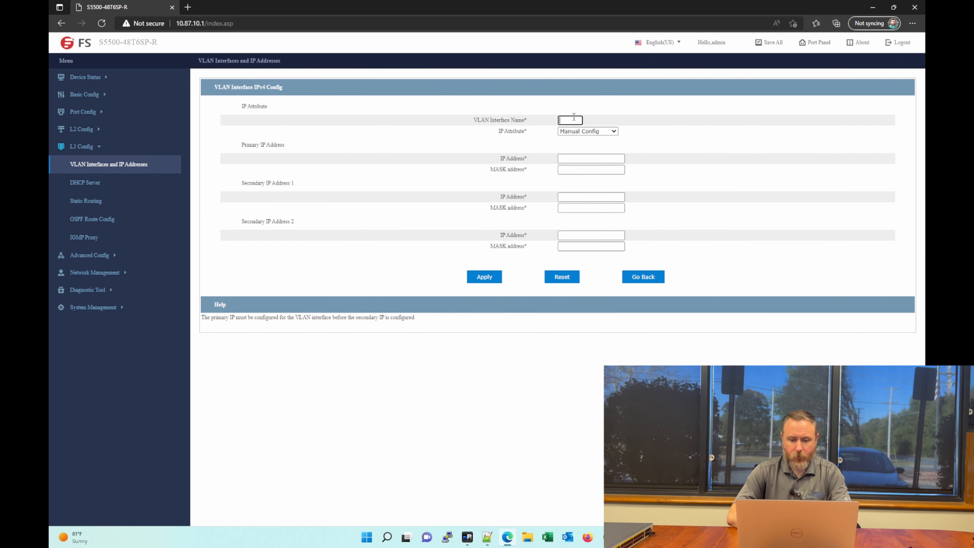
{"action": "type", "text": "20"}
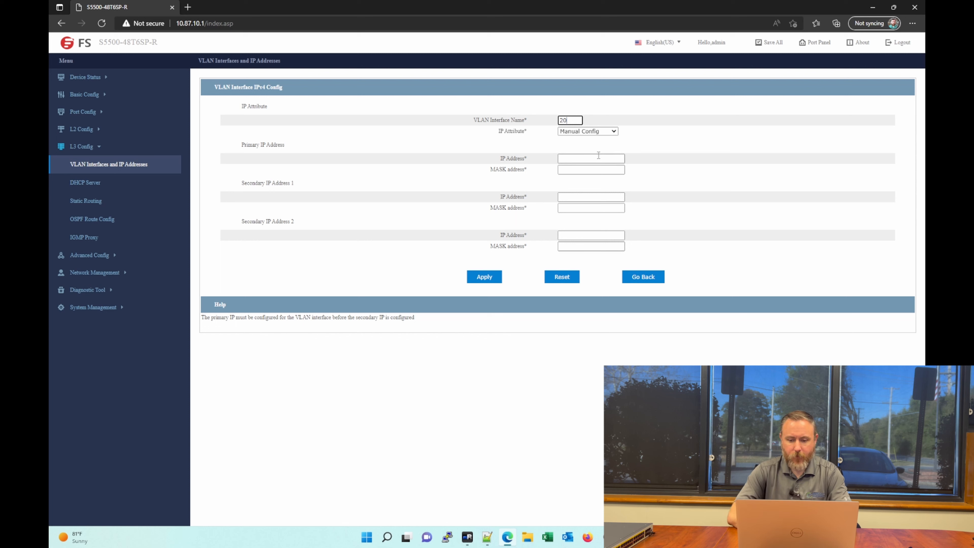
{"action": "left_click", "coordinate": [613, 132]}
{"action": "left_click", "coordinate": [612, 133]}
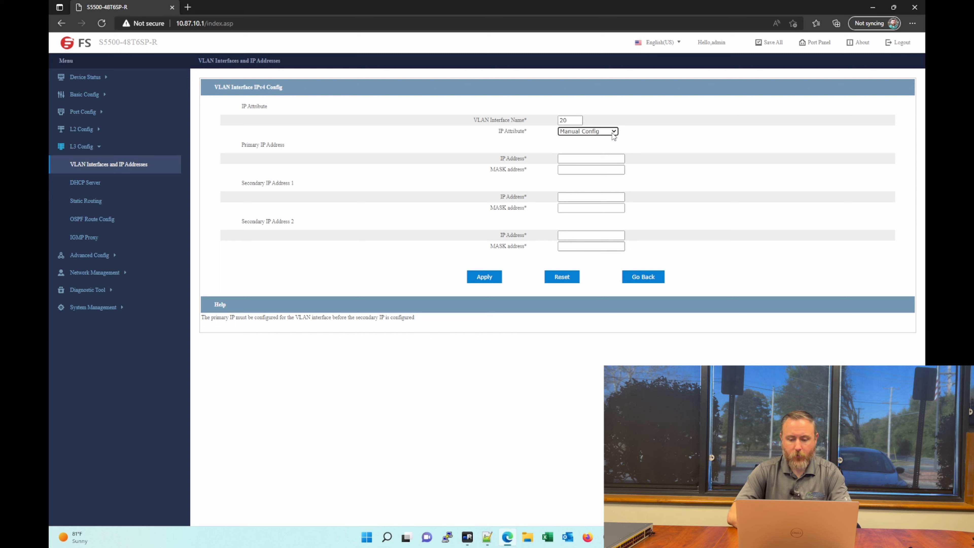
- Give VLAN interface 20 the primary IP address 10.87.20.1 with mask 255.255.254.0 and apply the configuration
{"action": "left_click", "coordinate": [586, 158]}
{"action": "type", "text": "10.87.20.1"}
{"action": "key", "text": "Tab"}
{"action": "type", "text": "255.255."}
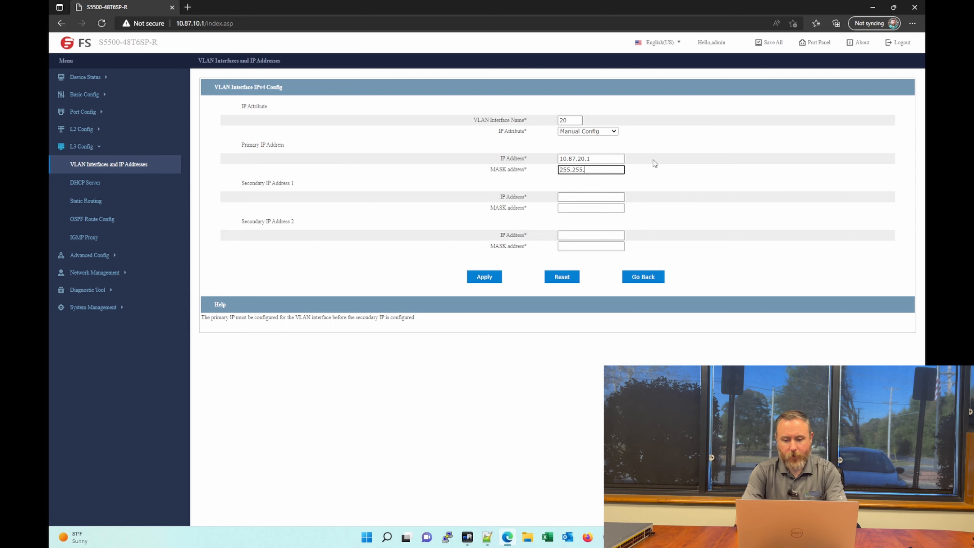
{"action": "type", "text": "254.0"}
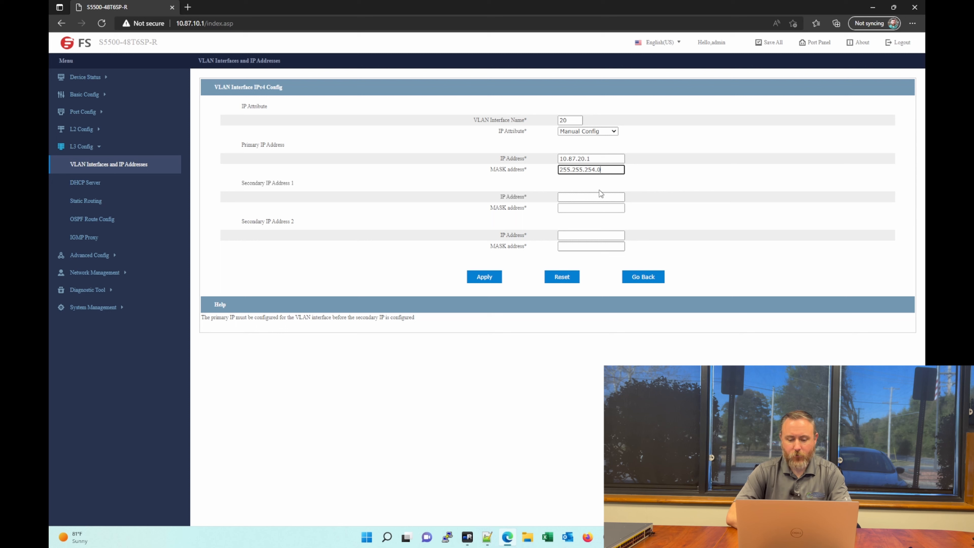
{"action": "left_click", "coordinate": [593, 197]}
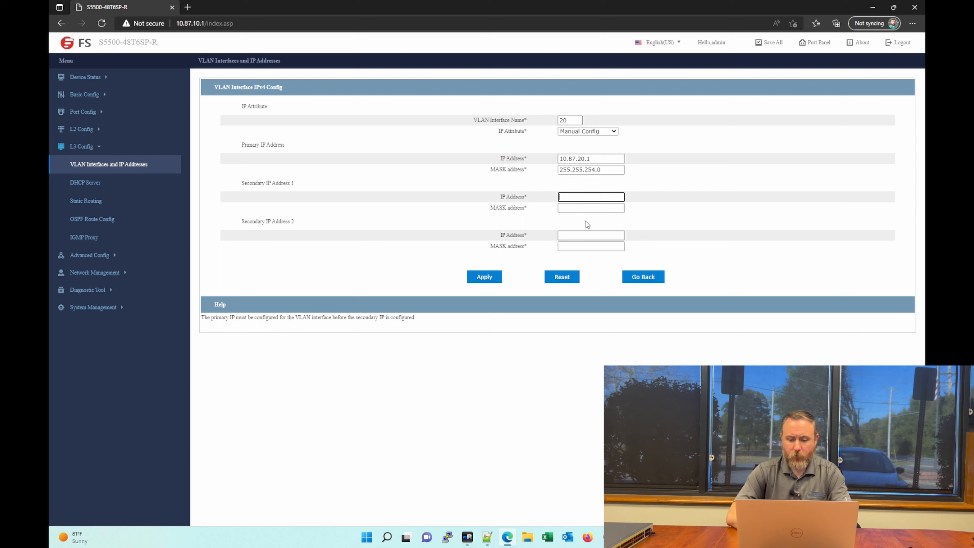
{"action": "left_click", "coordinate": [587, 236]}
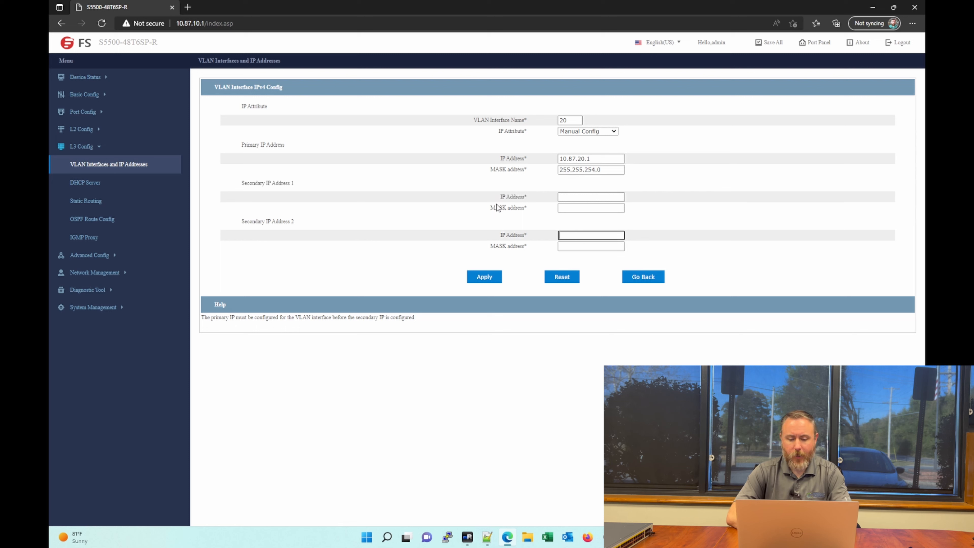
{"action": "left_click", "coordinate": [608, 196]}
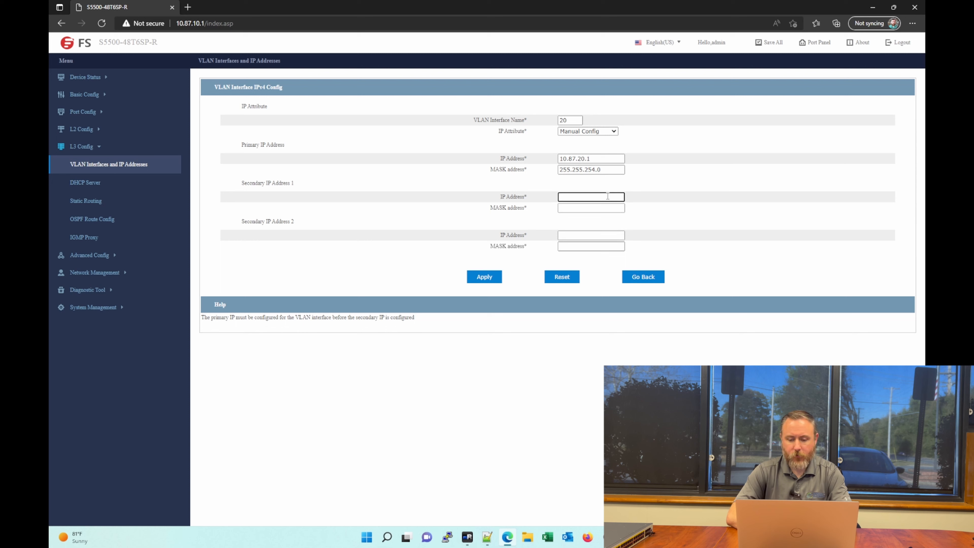
{"action": "left_click_drag", "start_coordinate": [559, 159], "coordinate": [625, 157]}
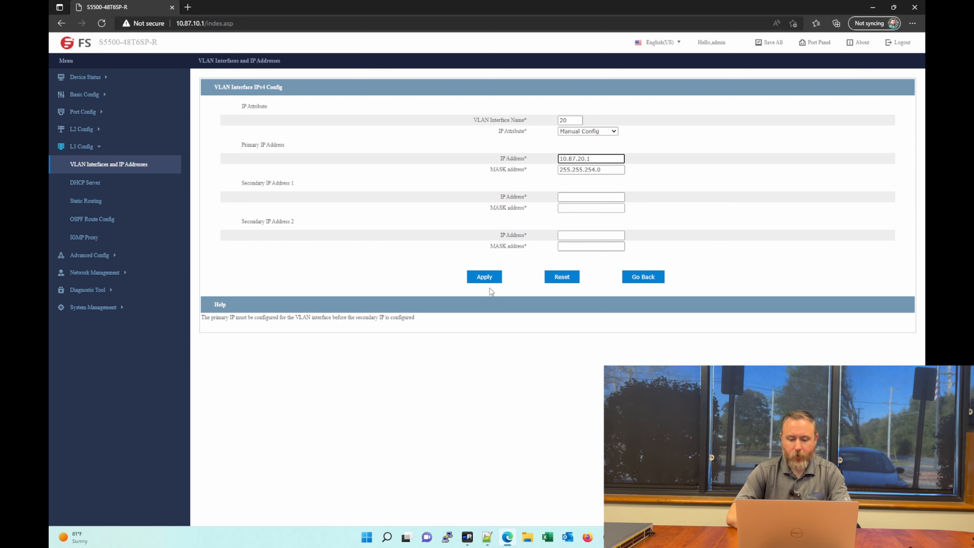
{"action": "left_click", "coordinate": [483, 281]}
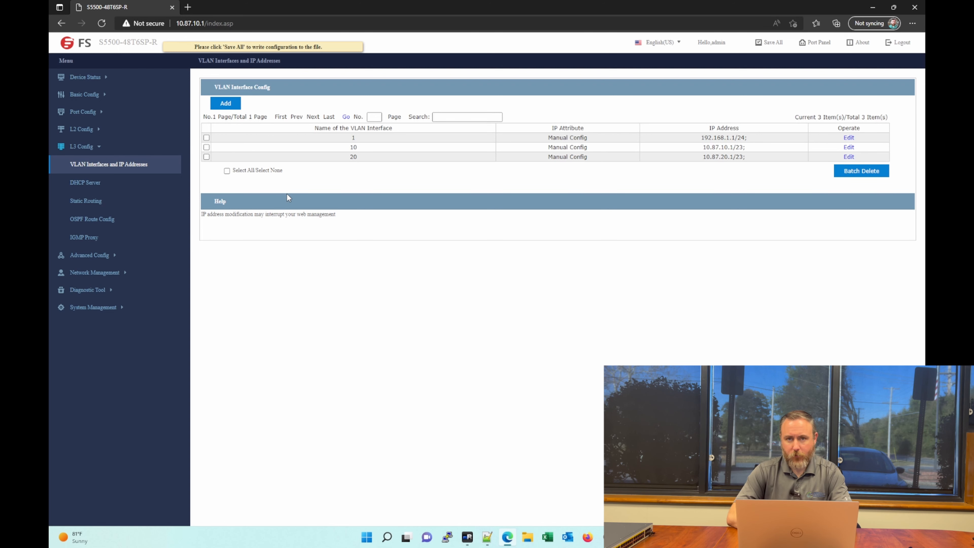
- Examine the DHCP server's enable setting and the existing DHCP address pool entry
{"action": "left_click", "coordinate": [78, 182]}
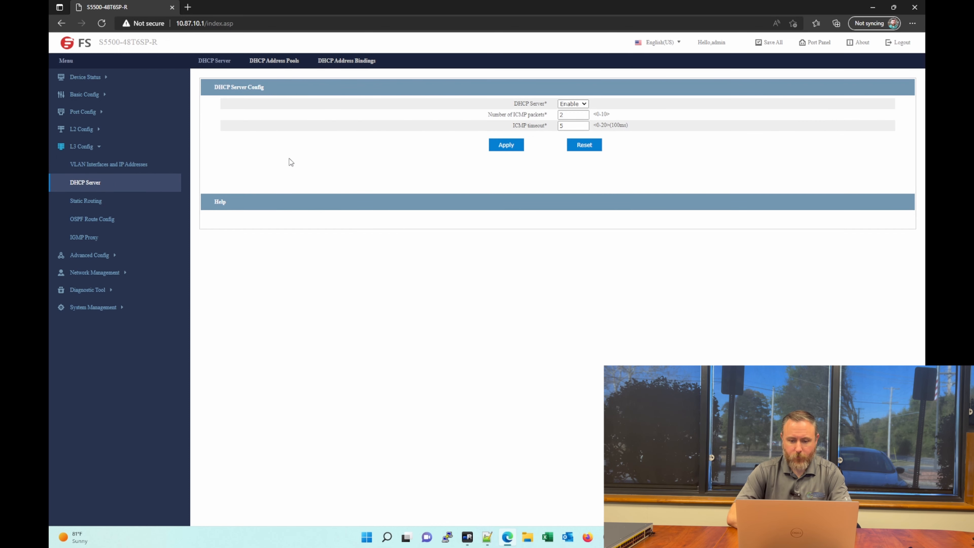
{"action": "left_click", "coordinate": [584, 105]}
{"action": "left_click", "coordinate": [585, 105]}
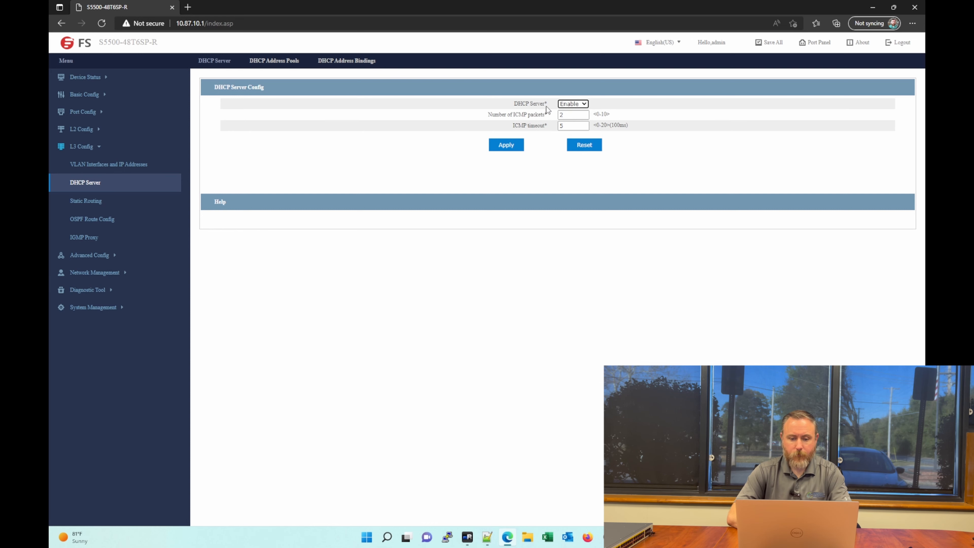
{"action": "left_click", "coordinate": [280, 64]}
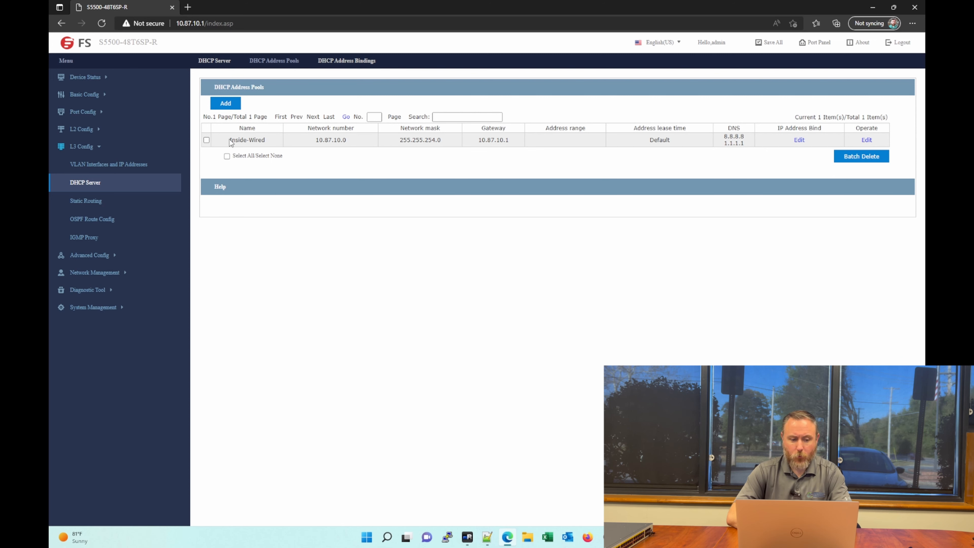
{"action": "left_click_drag", "start_coordinate": [229, 140], "coordinate": [271, 143]}
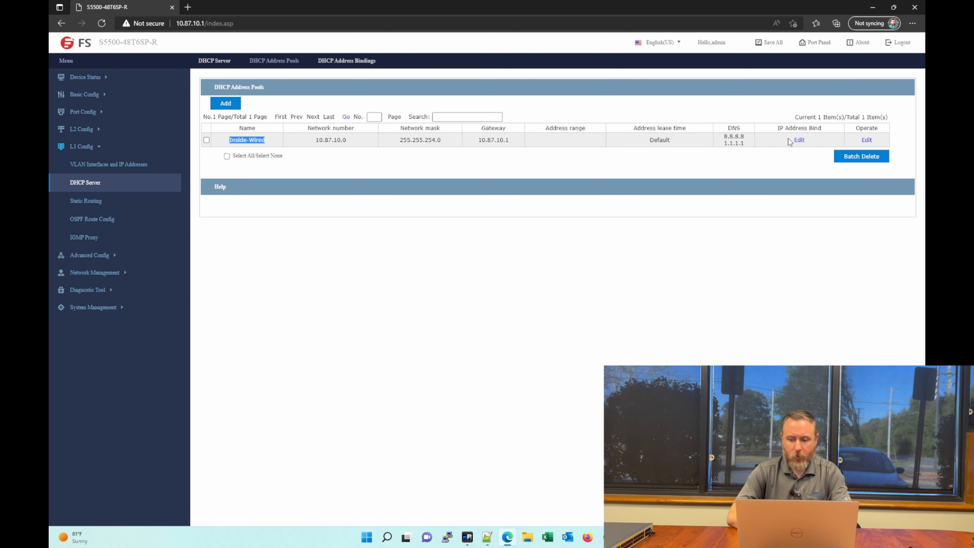
- Inspect the form for adding an IP address bind to the Inside-Wired pool and refresh the list of DHCP address bindings
{"action": "left_click", "coordinate": [800, 140]}
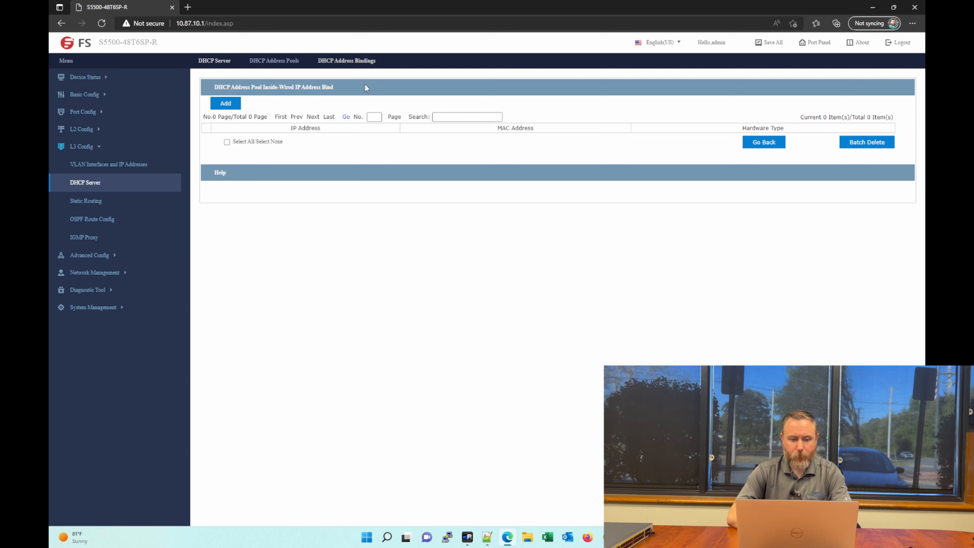
{"action": "left_click", "coordinate": [227, 104]}
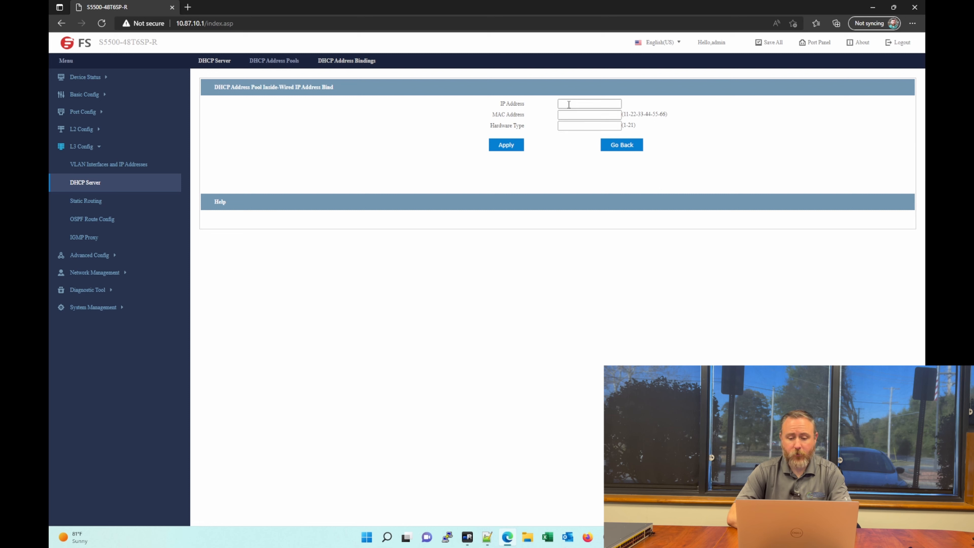
{"action": "left_click", "coordinate": [572, 114]}
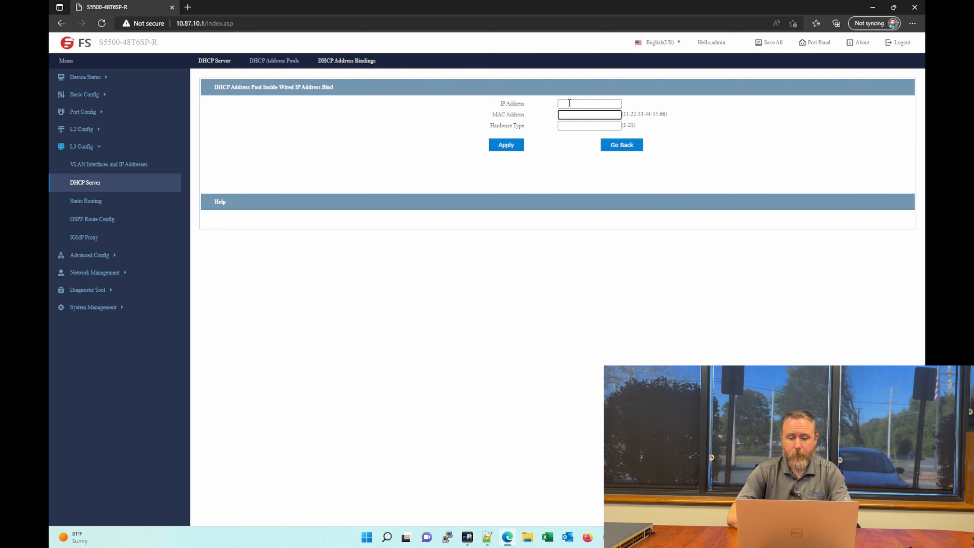
{"action": "left_click", "coordinate": [569, 103]}
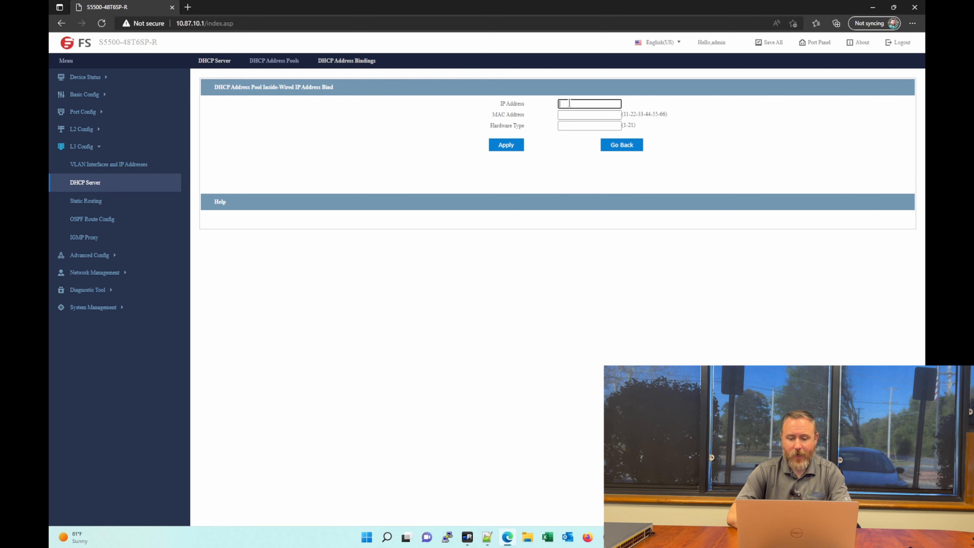
{"action": "left_click", "coordinate": [606, 149]}
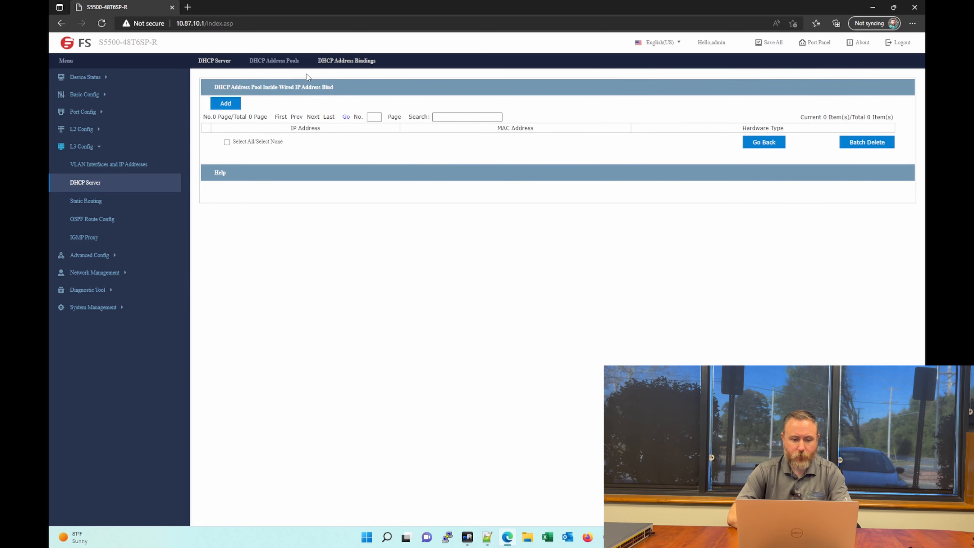
{"action": "left_click", "coordinate": [330, 65]}
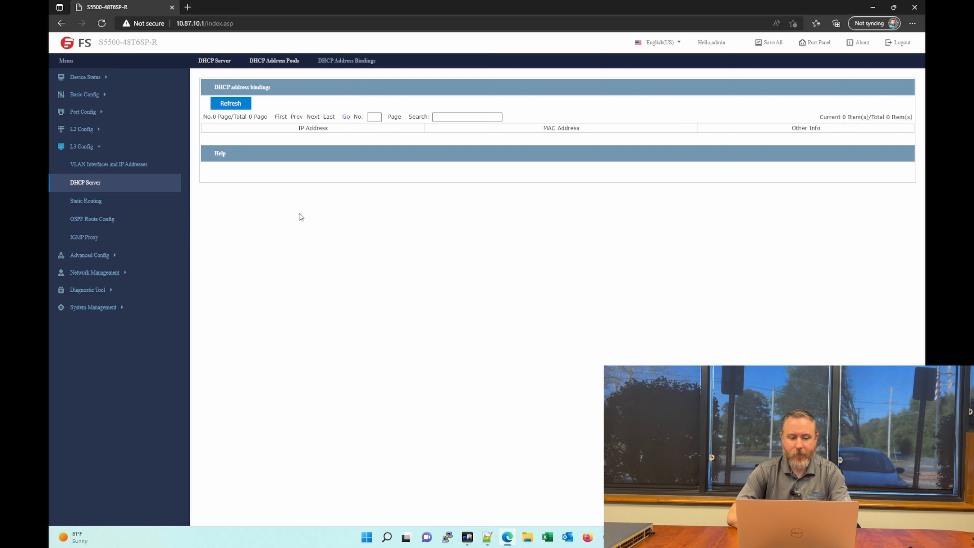
{"action": "left_click", "coordinate": [234, 103]}
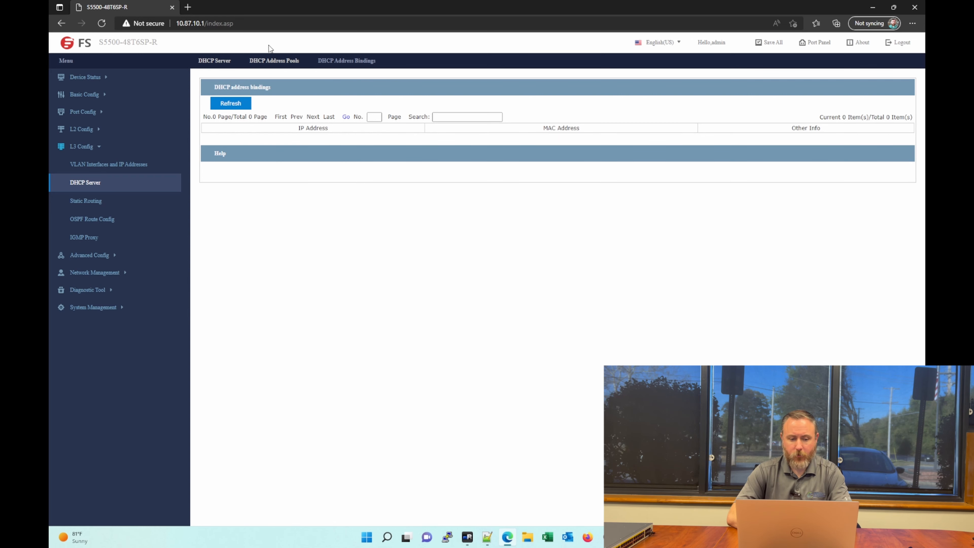
- Start a new DHCP address pool and name it Inside-Wireless
{"action": "left_click", "coordinate": [264, 62]}
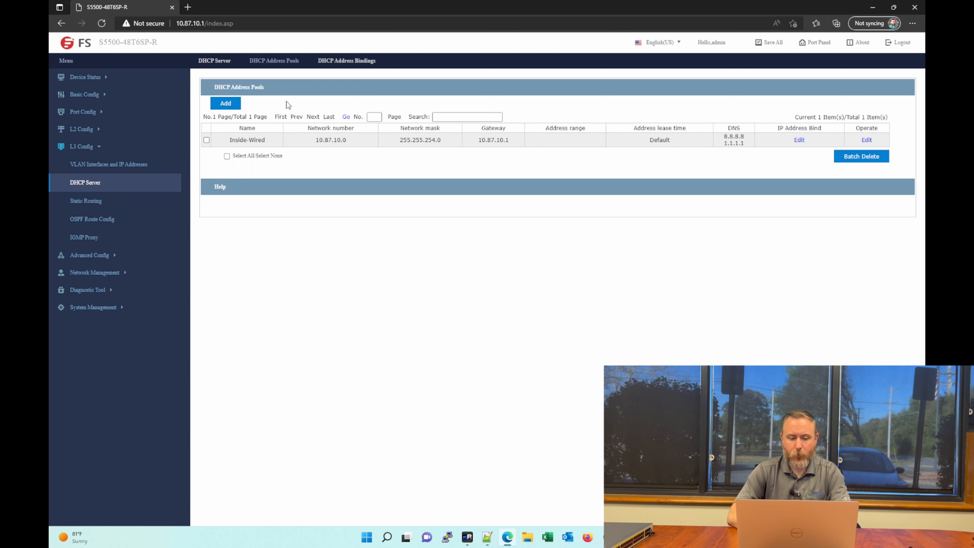
{"action": "left_click", "coordinate": [226, 104]}
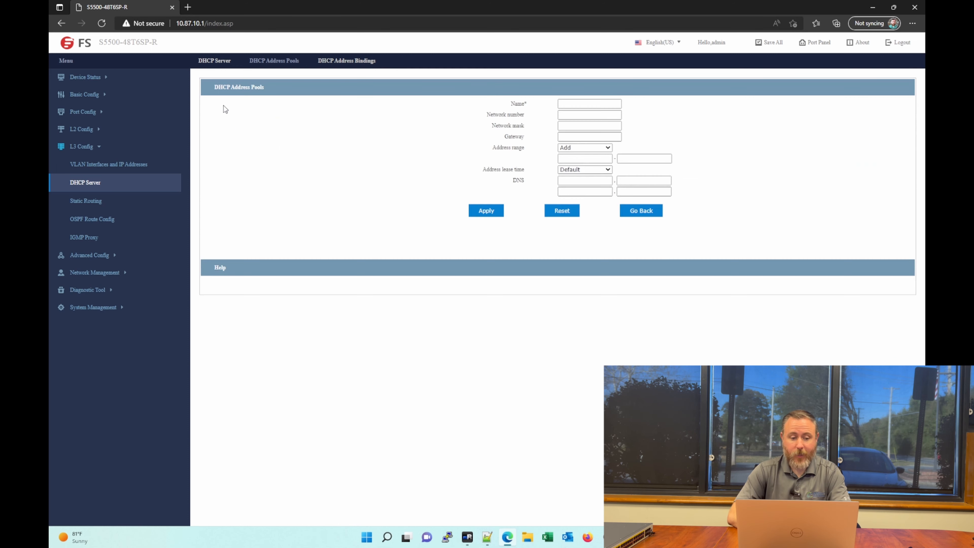
{"action": "left_click", "coordinate": [560, 105]}
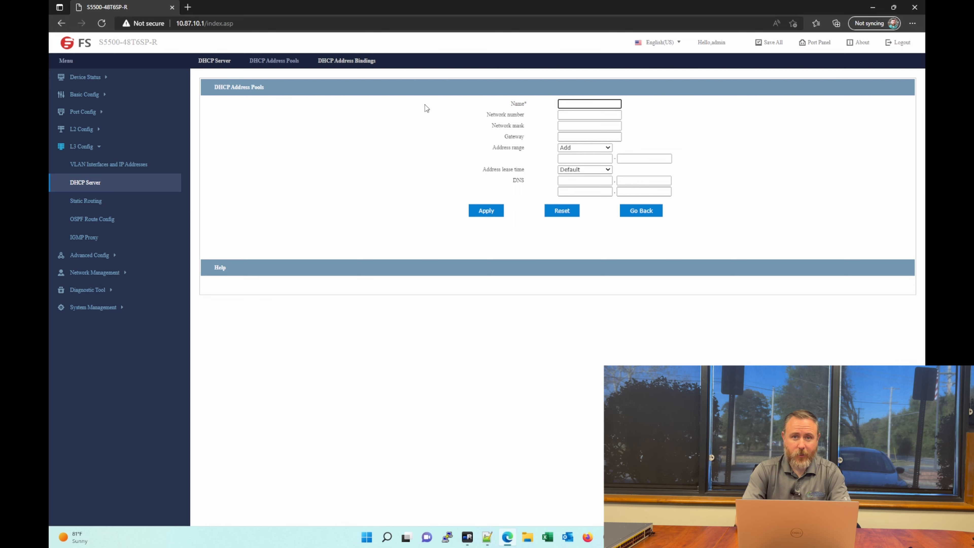
{"action": "type", "text": "Inside-Wireless"}
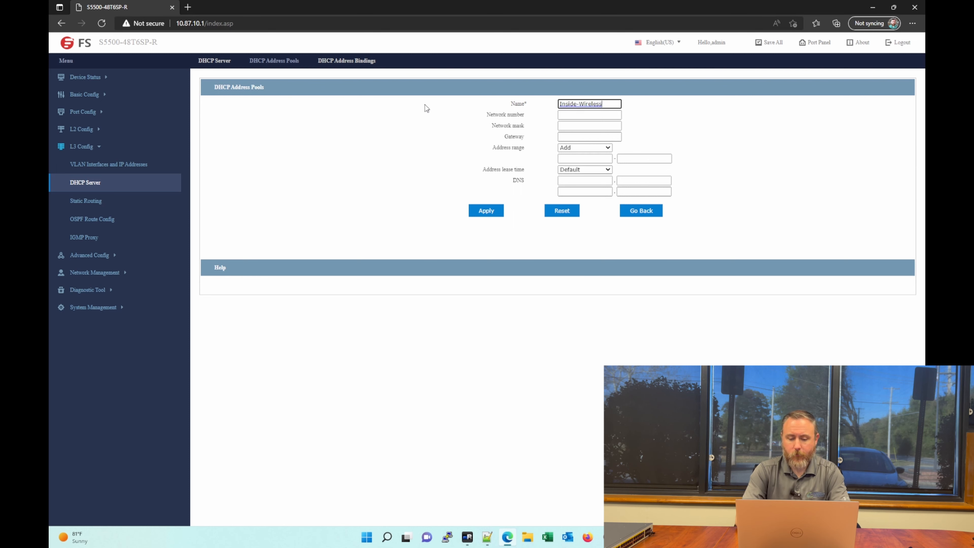
- Set the new pool's network number to 10.87.20.0, network mask to 255.255.254.0 and gateway to 10.87.20.1
{"action": "key", "text": "Tab"}
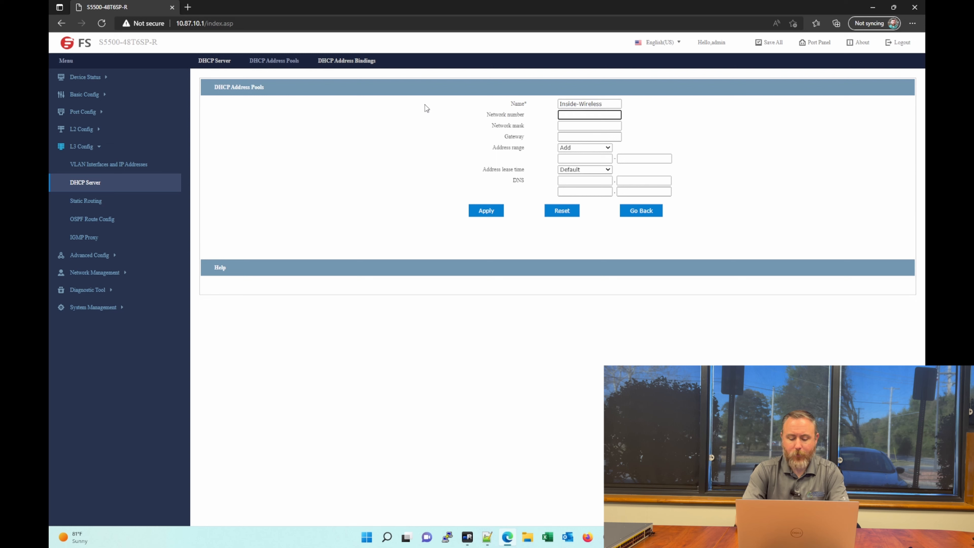
{"action": "type", "text": "10.87.20.0"}
{"action": "key", "text": "Tab"}
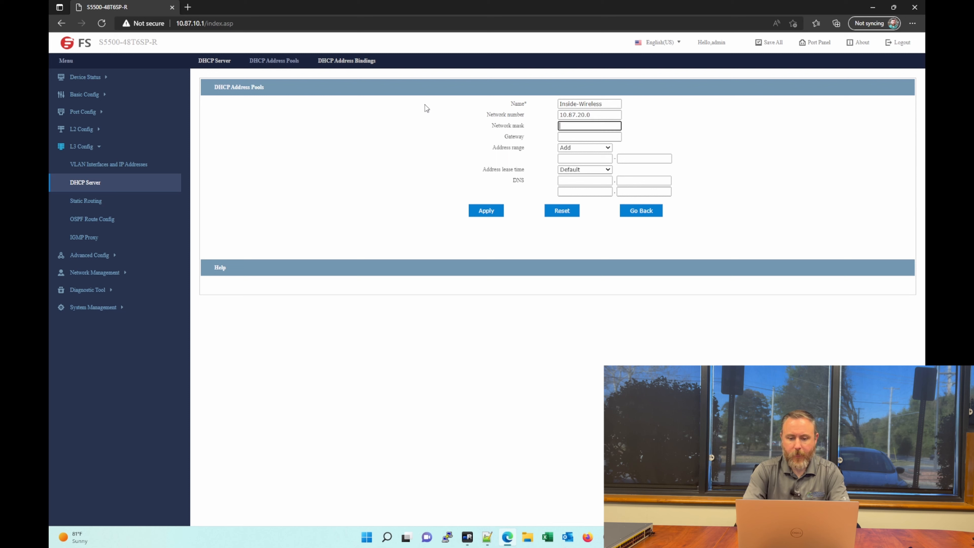
{"action": "type", "text": "255.255.254.0"}
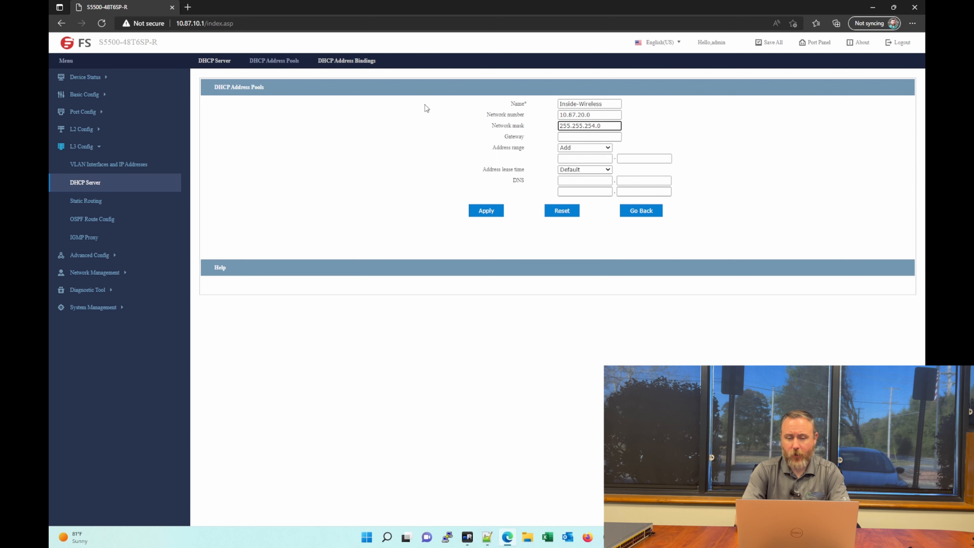
{"action": "key", "text": "Tab"}
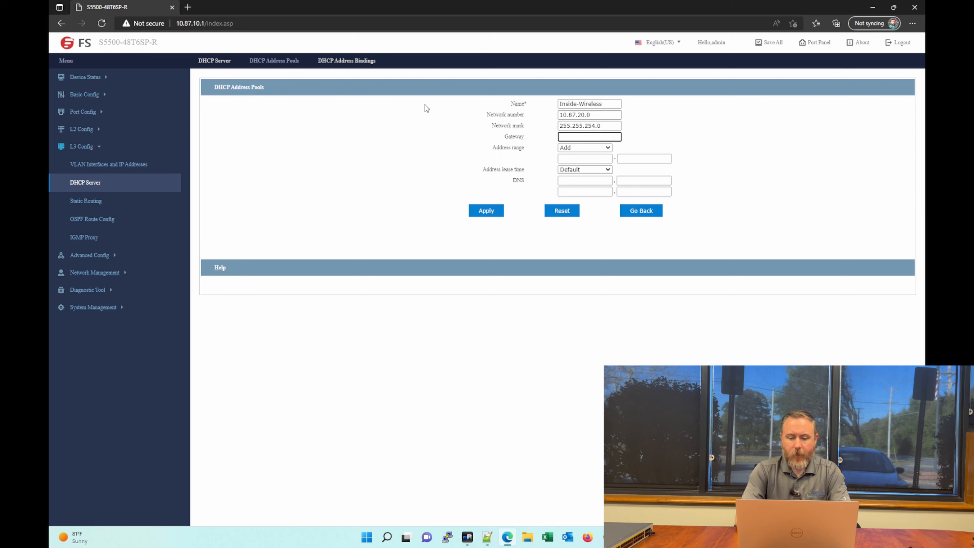
{"action": "type", "text": "1"}
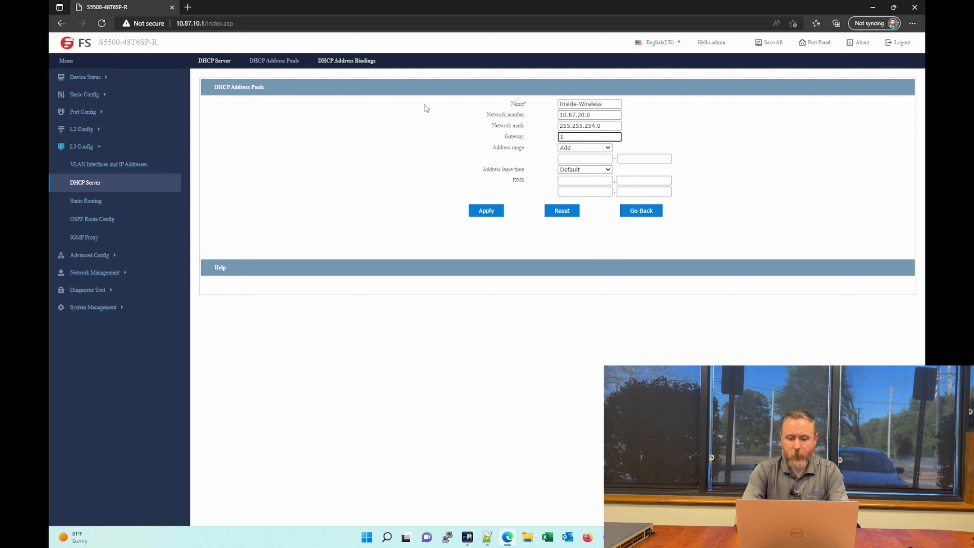
{"action": "type", "text": "0.87.20.1"}
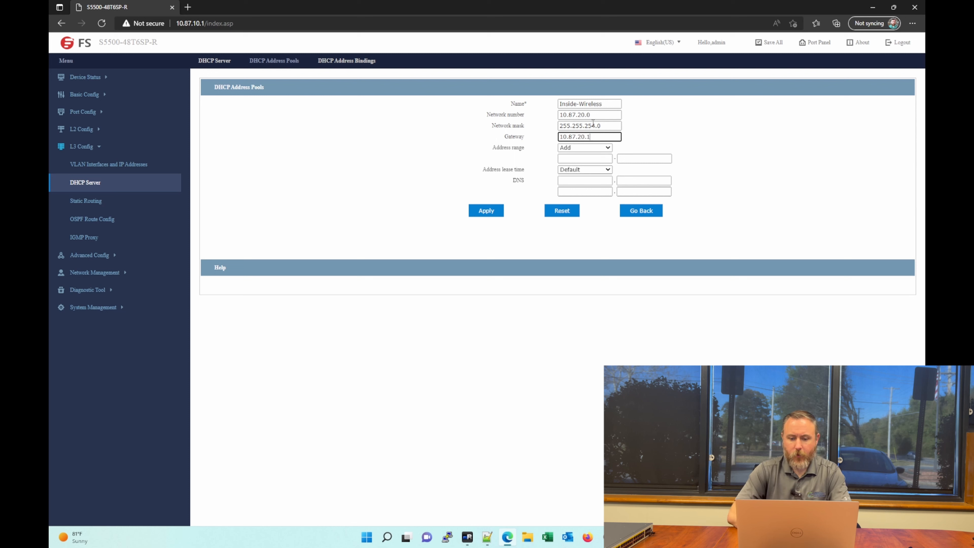
- Add an address range of 10.87.20.50 to 10.87.21.254 to the Inside-Wireless pool
{"action": "left_click", "coordinate": [587, 148]}
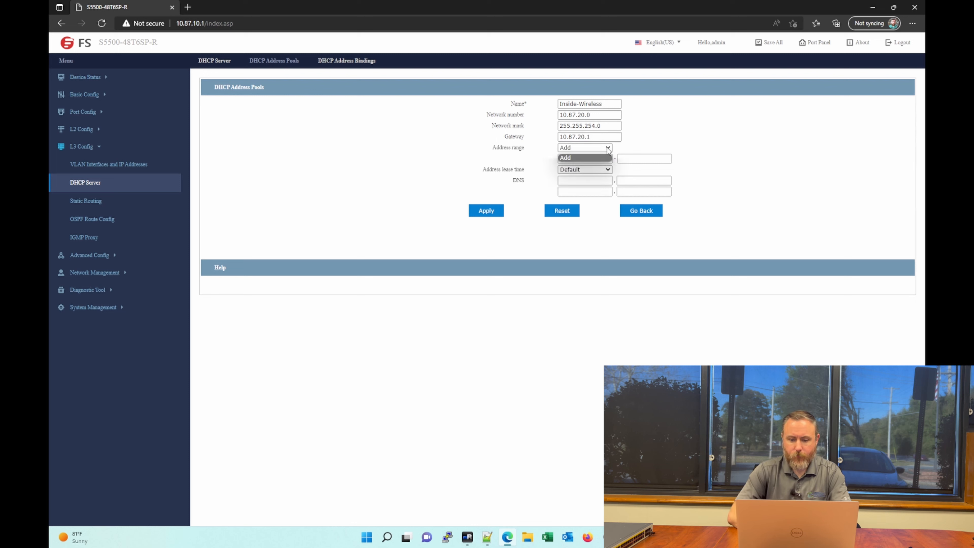
{"action": "left_click", "coordinate": [589, 155]}
{"action": "left_click", "coordinate": [590, 155]}
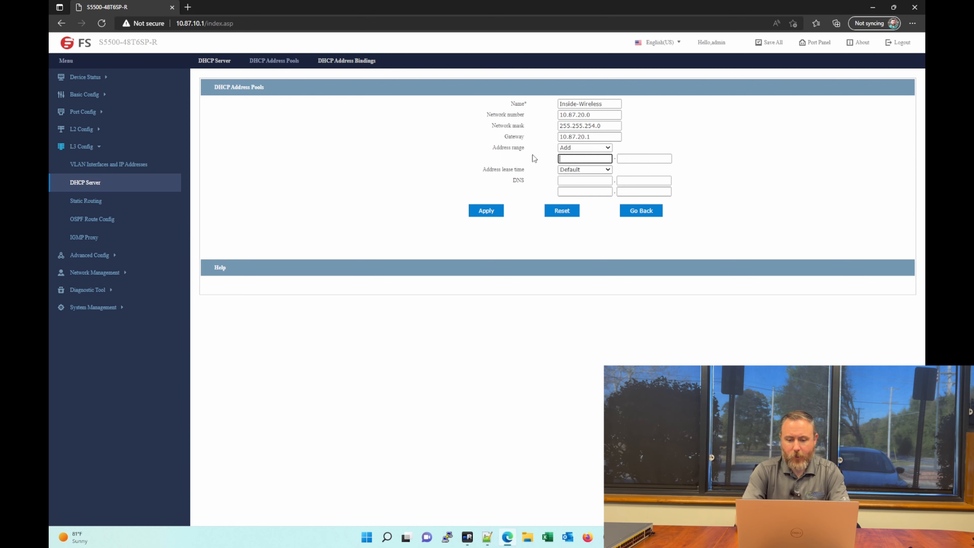
{"action": "type", "text": "10.8"}
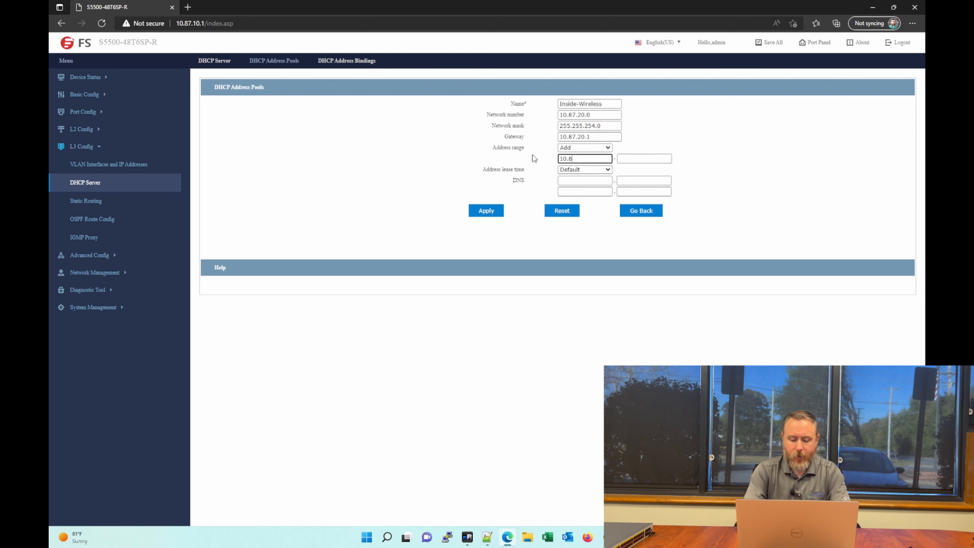
{"action": "type", "text": "7.20.50"}
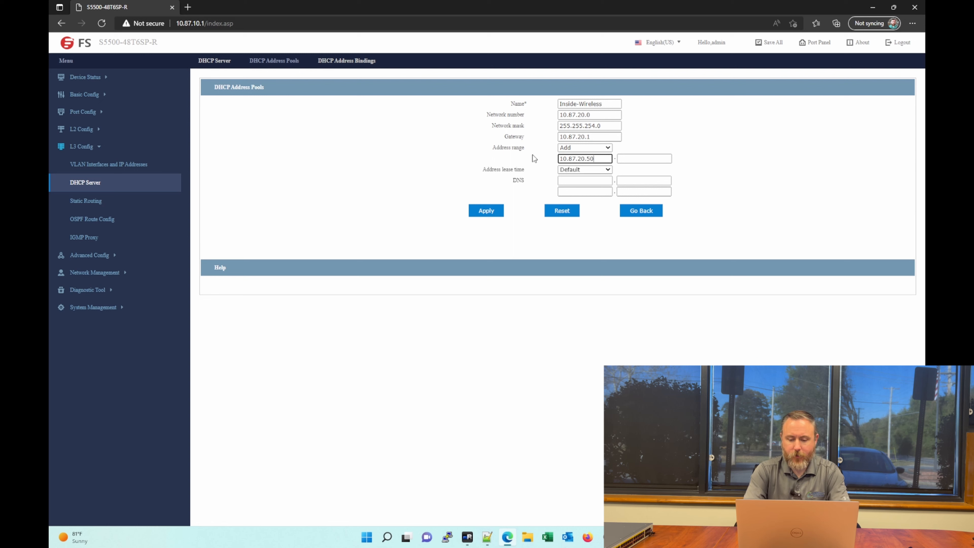
{"action": "key", "text": "Tab"}
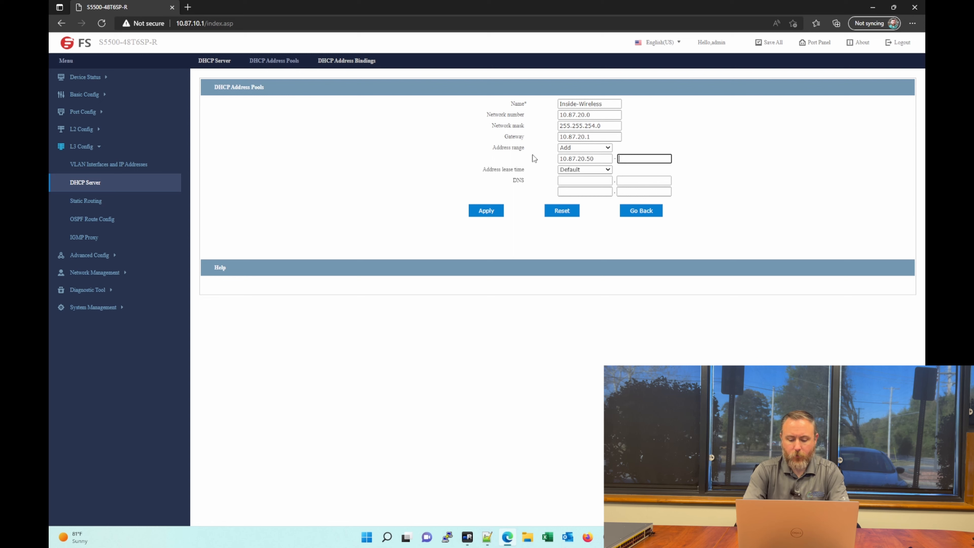
{"action": "type", "text": "10.87."}
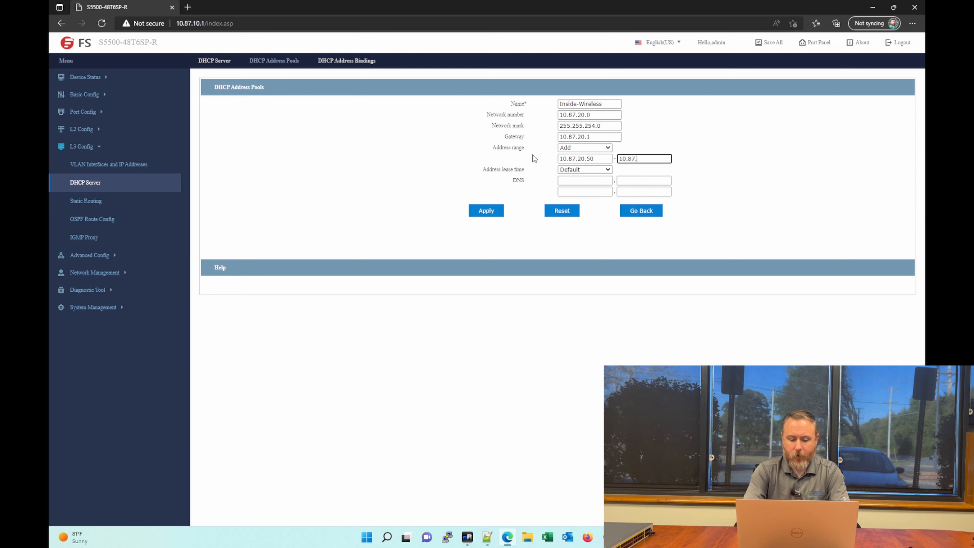
{"action": "type", "text": "21.254"}
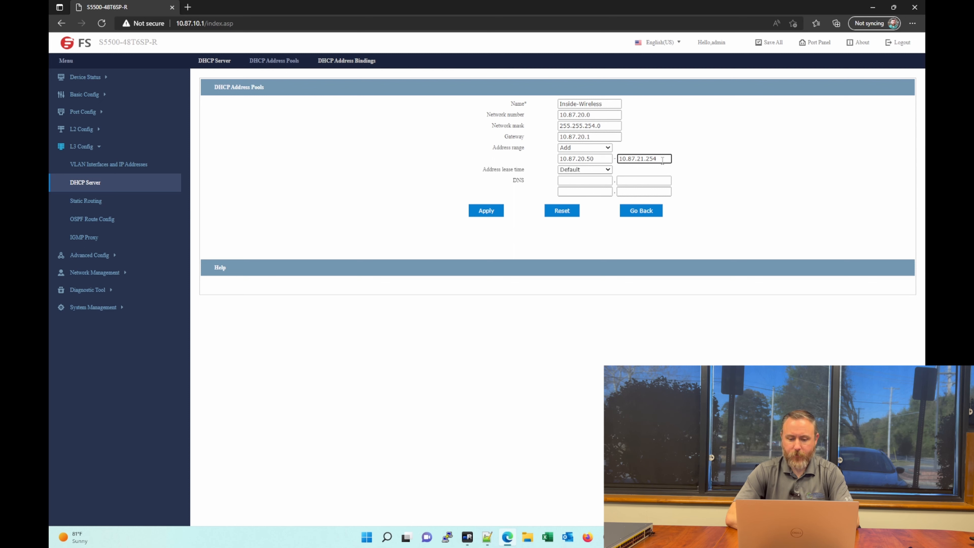
- Set the pool's DNS servers to 1.1.1.1 and 8.8.8.8 and apply the new address pool
{"action": "left_click", "coordinate": [609, 184]}
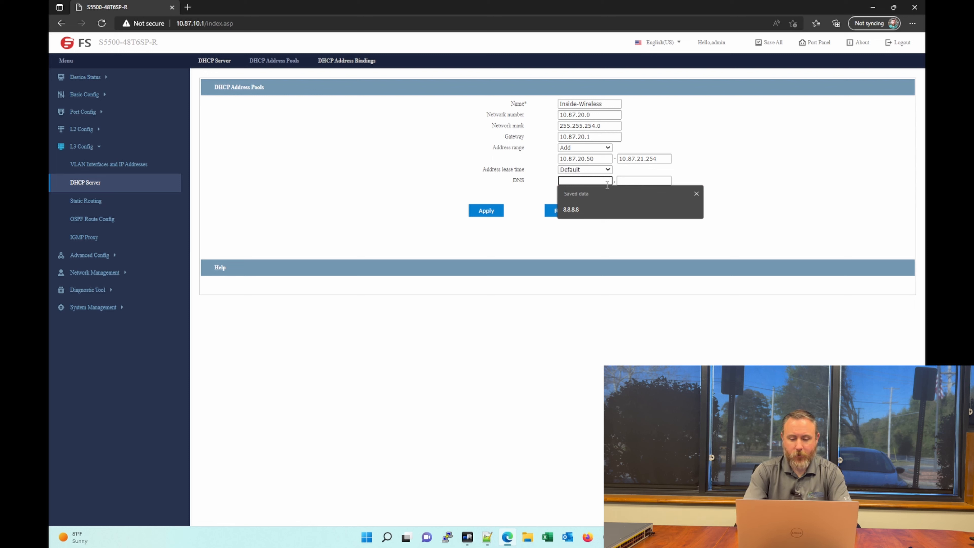
{"action": "type", "text": "1.1.1.1"}
{"action": "key", "text": "Tab"}
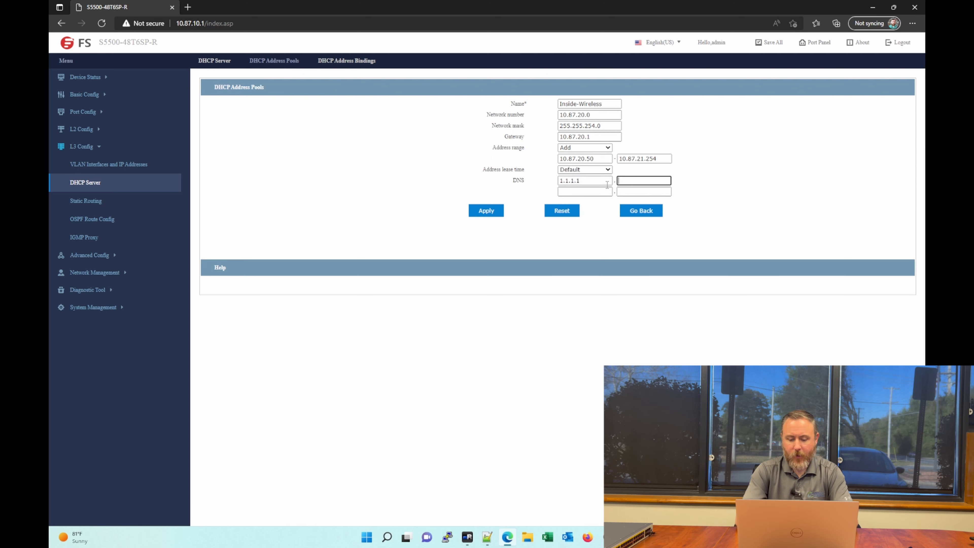
{"action": "type", "text": "8.8.8.8"}
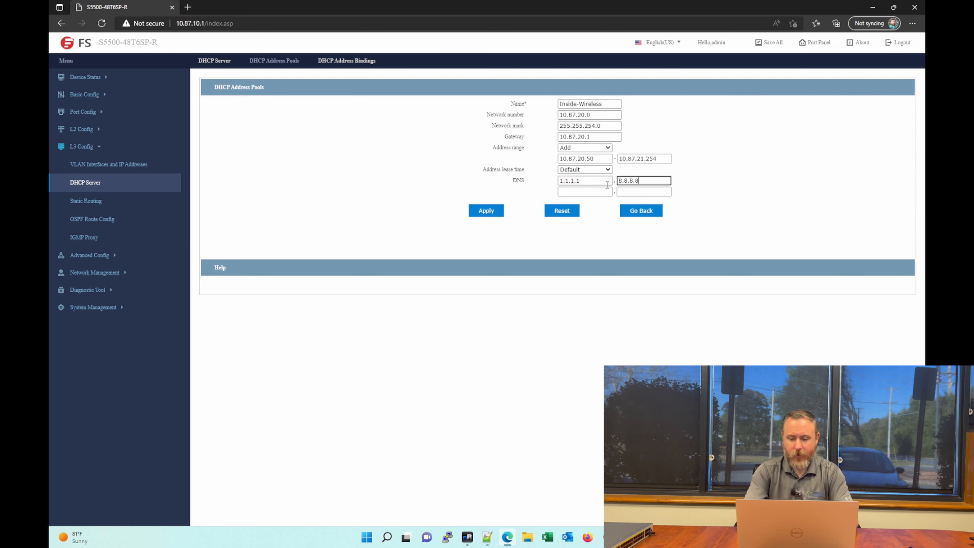
{"action": "left_click", "coordinate": [490, 212]}
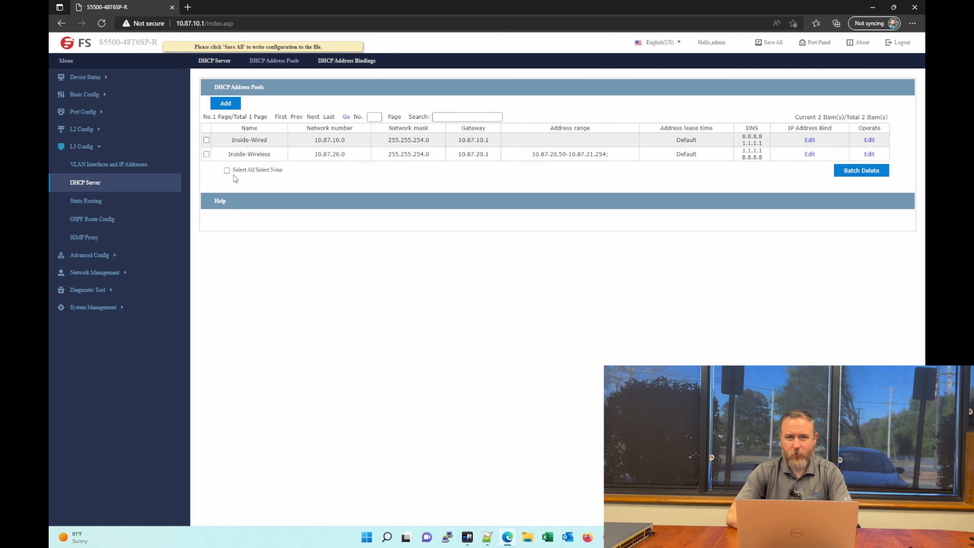
- Start a new static route with destination IP segment 192.168.0.0 and destination mask 255.255.255.0
{"action": "left_click", "coordinate": [98, 206]}
{"action": "double_click", "coordinate": [88, 207]}
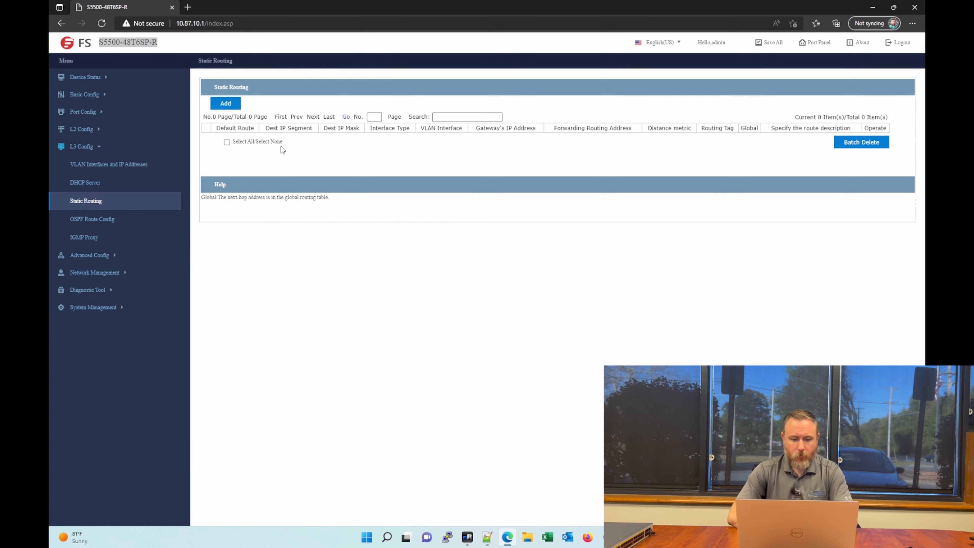
{"action": "left_click", "coordinate": [233, 104]}
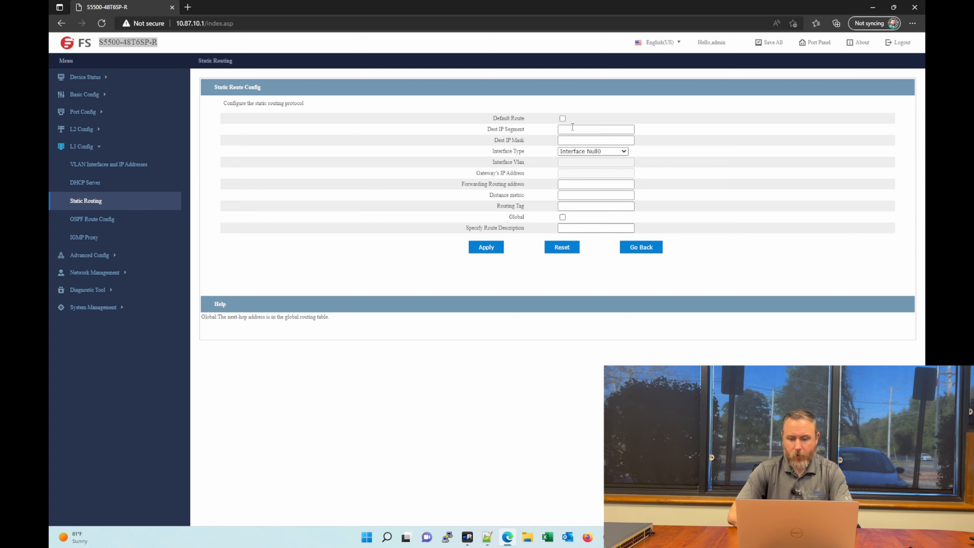
{"action": "left_click", "coordinate": [555, 129]}
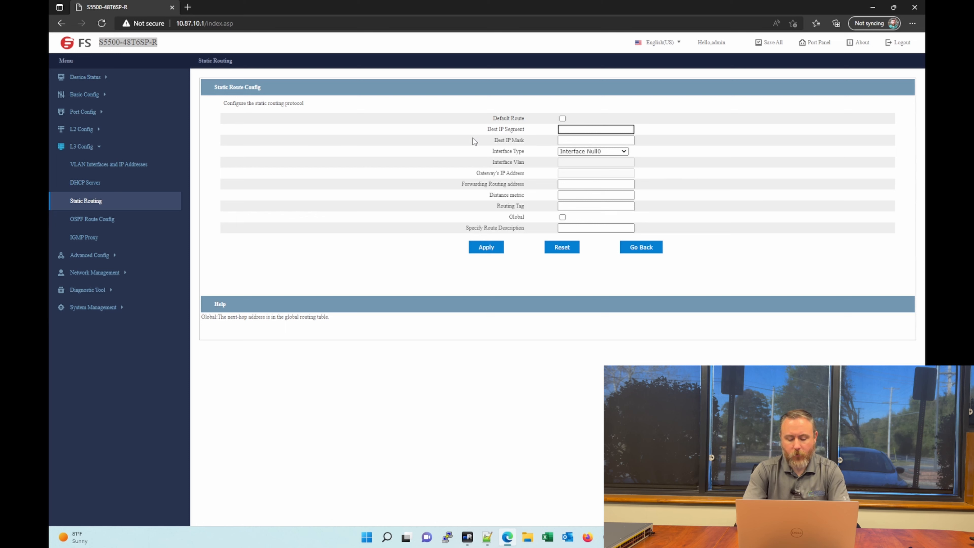
{"action": "type", "text": "192.168.0.0"}
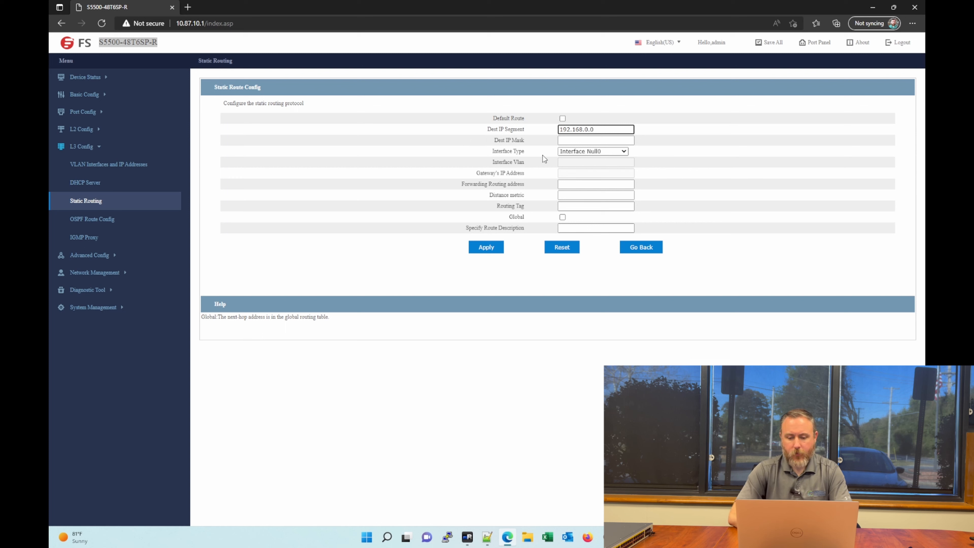
{"action": "left_click", "coordinate": [583, 139]}
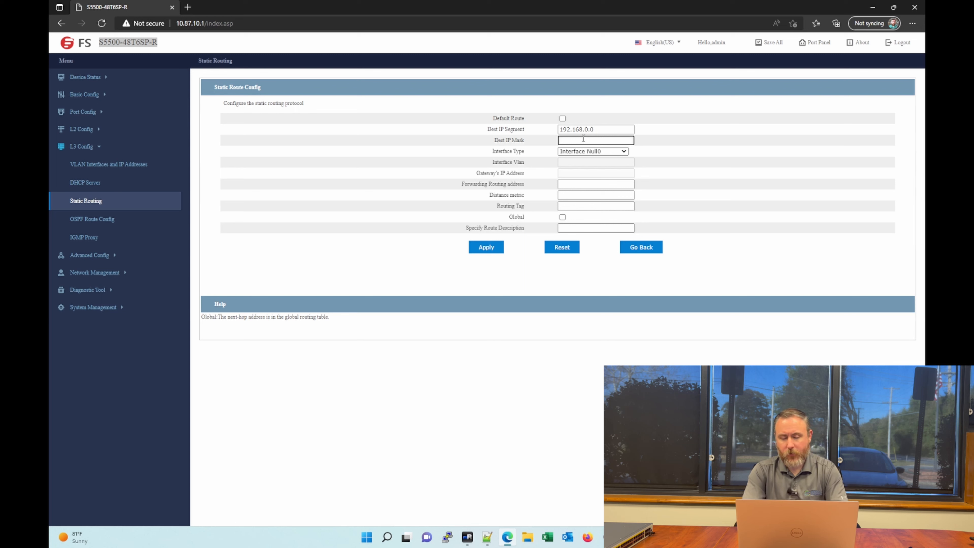
{"action": "type", "text": "255"}
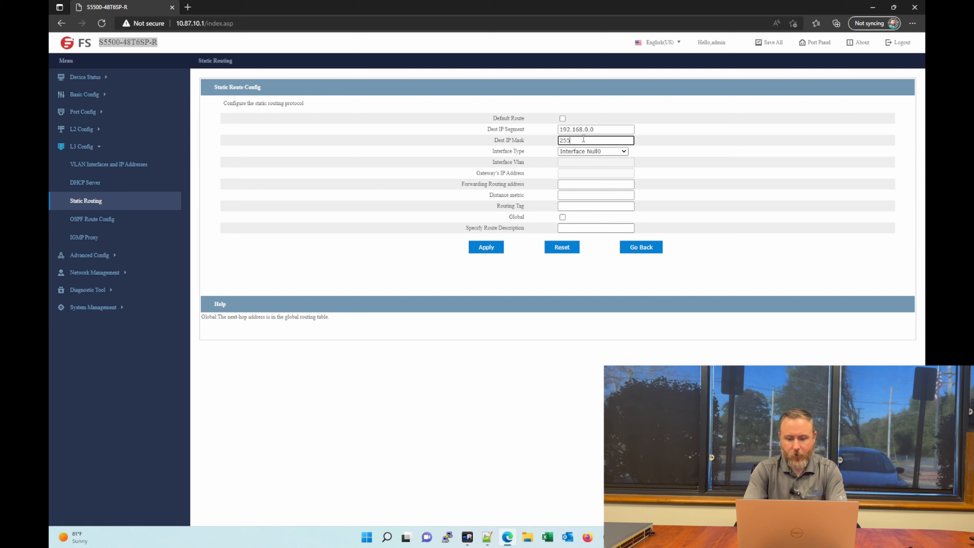
{"action": "type", "text": ".255.255"}
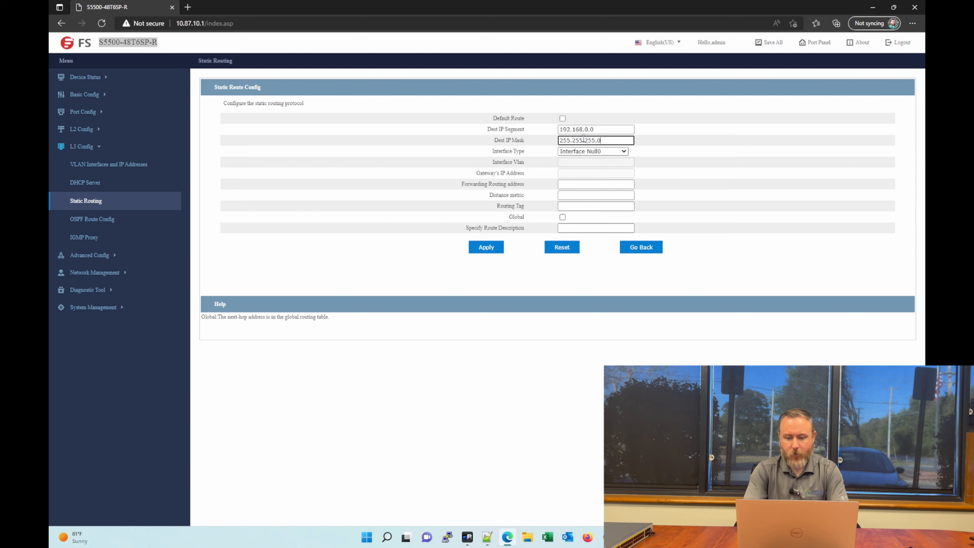
{"action": "type", "text": ".0"}
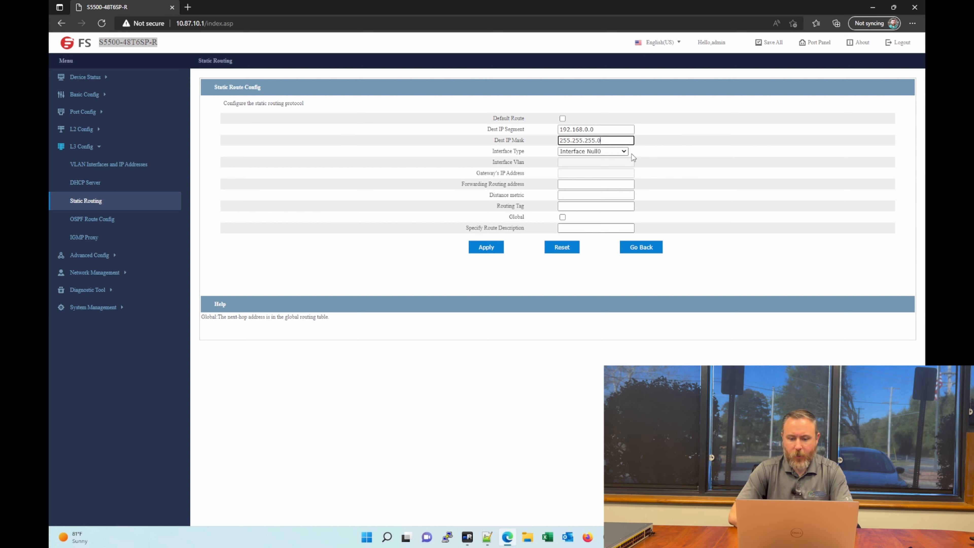
- Check the interface type choices and enter 18.87.10.25 as the static route's forwarding routing address
{"action": "left_click", "coordinate": [625, 152]}
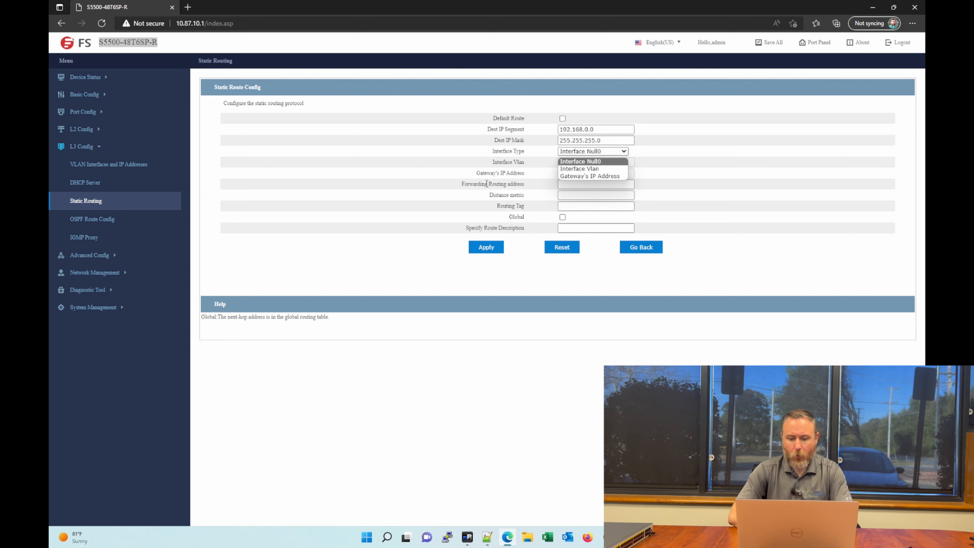
{"action": "left_click", "coordinate": [559, 184]}
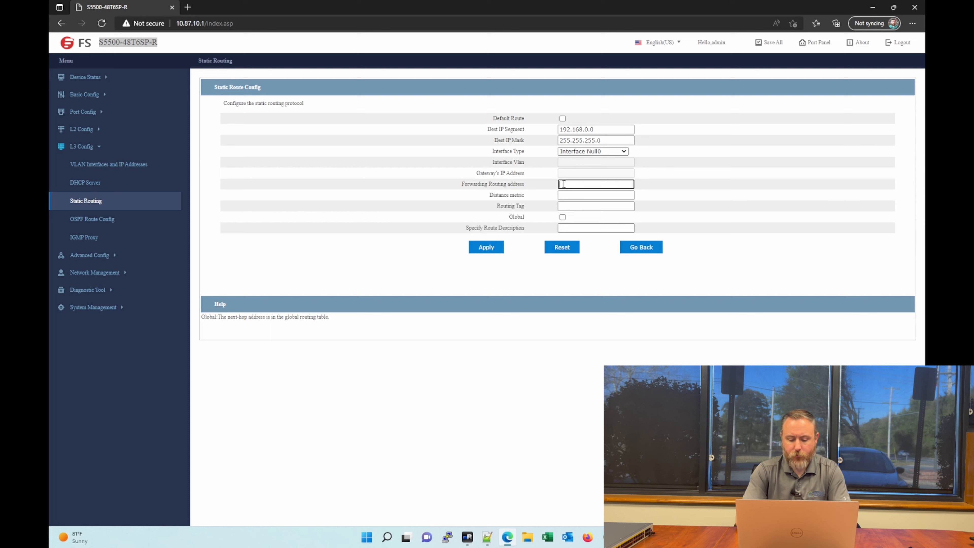
{"action": "type", "text": "0.87.10.25"}
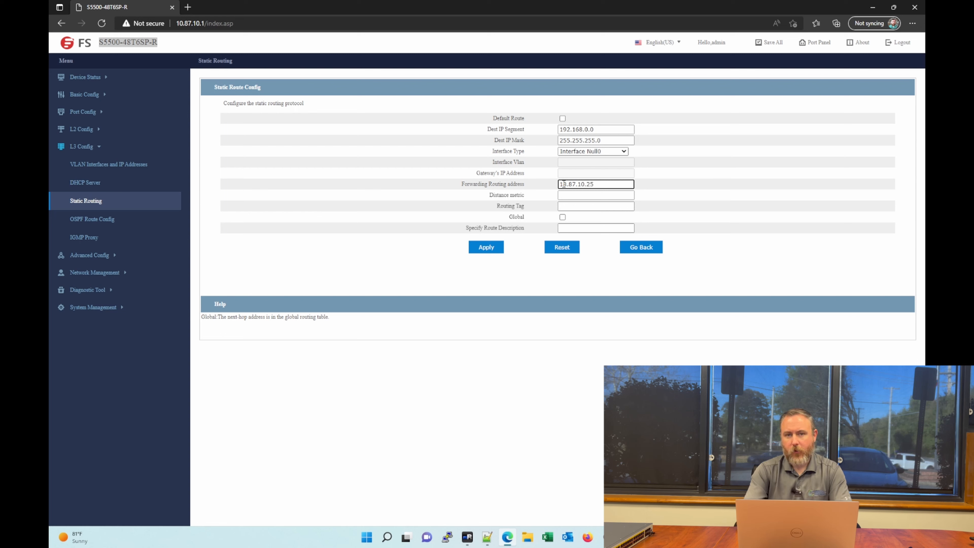
{"action": "left_click", "coordinate": [597, 196]}
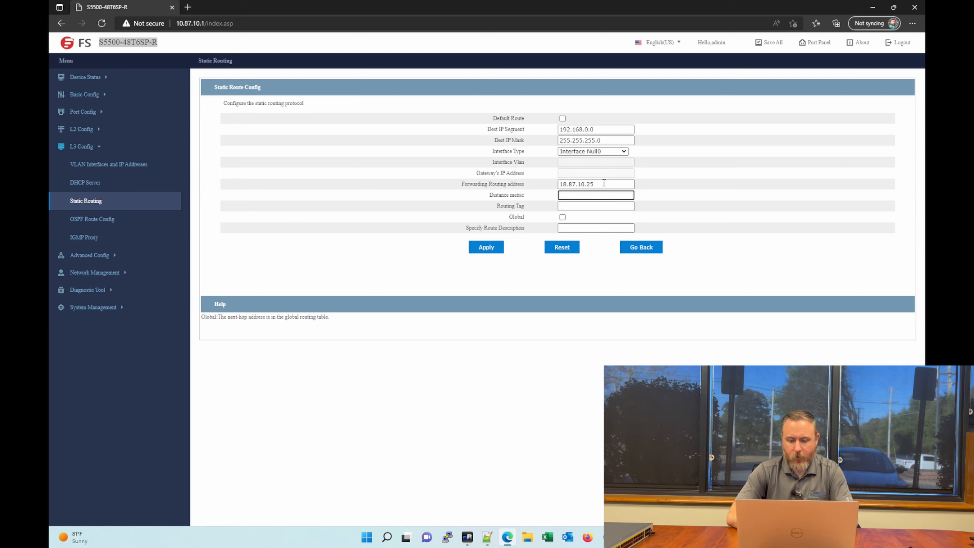
{"action": "left_click", "coordinate": [605, 183]}
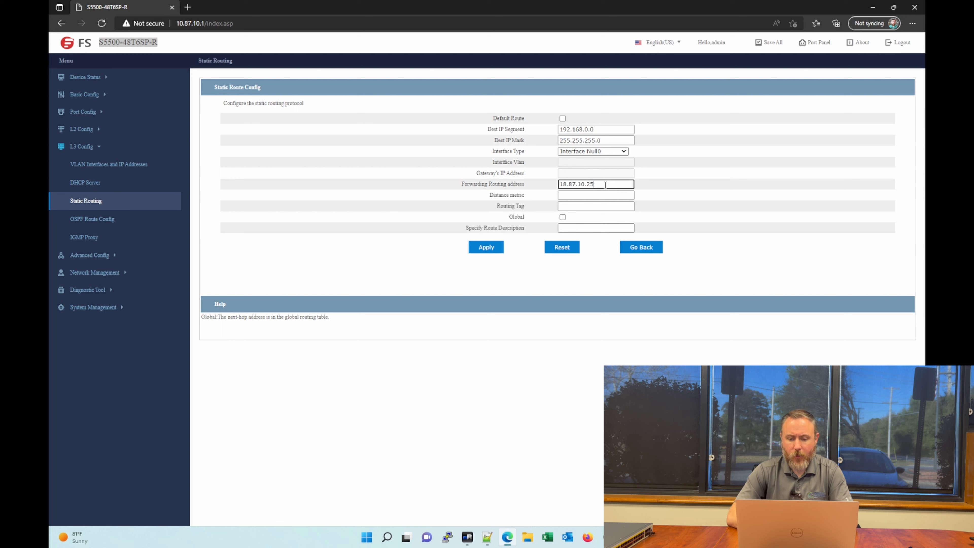
- Correct the static route's forwarding routing address to 10.87.10.25 and apply the route
{"action": "double_click", "coordinate": [611, 127]}
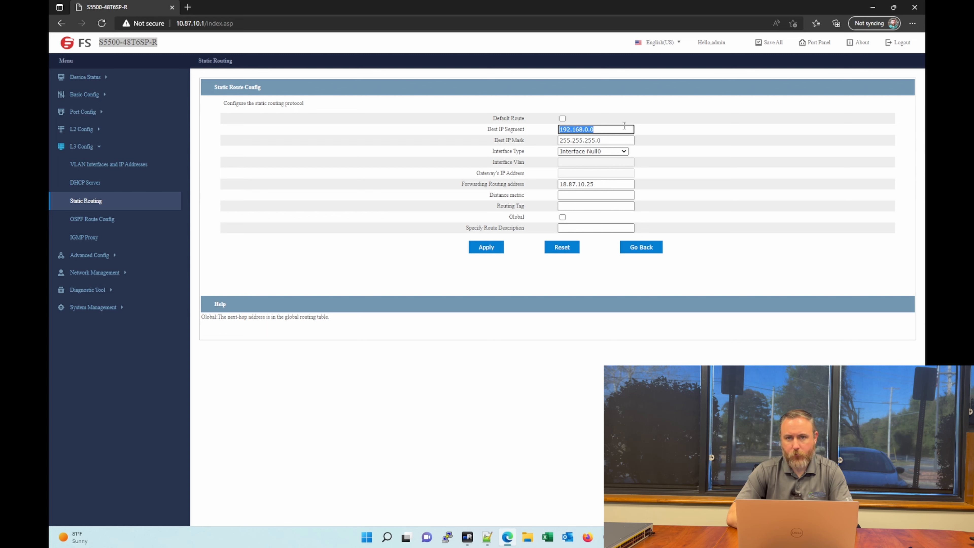
{"action": "left_click", "coordinate": [597, 131]}
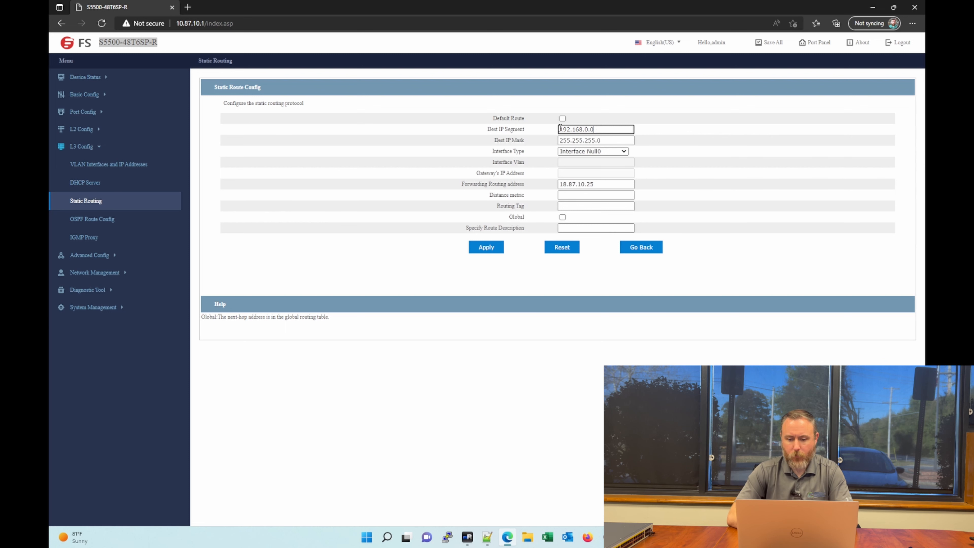
{"action": "left_click_drag", "start_coordinate": [560, 129], "coordinate": [634, 128]}
{"action": "left_click", "coordinate": [592, 129]}
{"action": "left_click", "coordinate": [563, 184]}
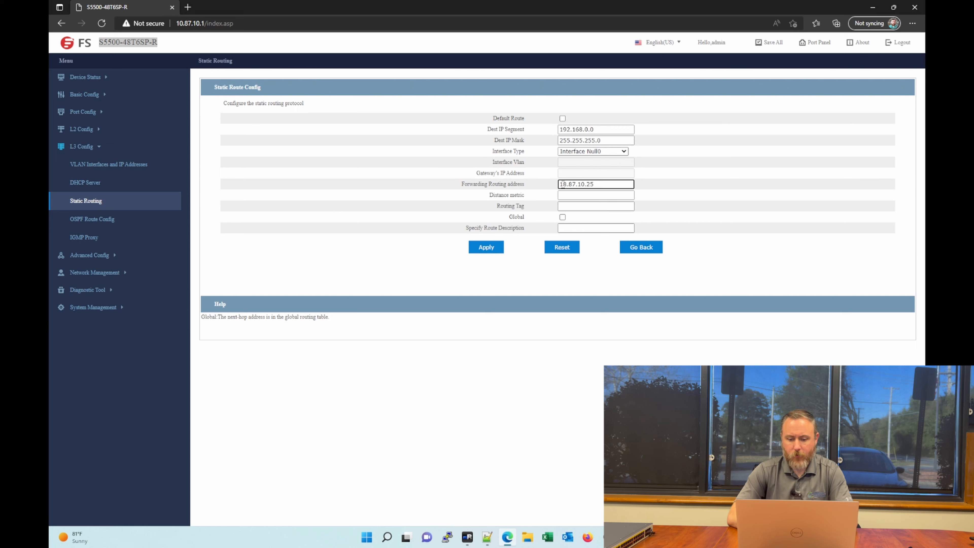
{"action": "key", "text": "Delete"}
{"action": "type", "text": "0"}
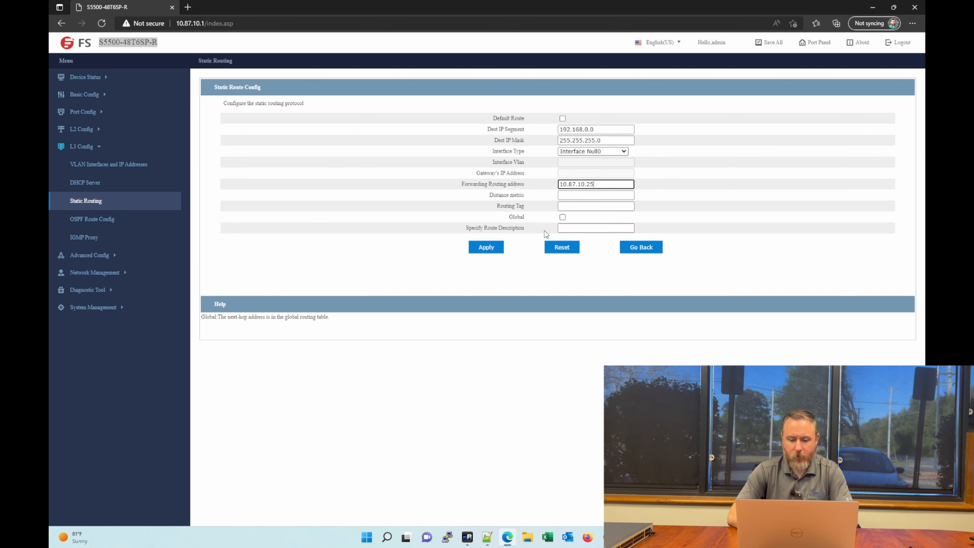
{"action": "left_click", "coordinate": [496, 247]}
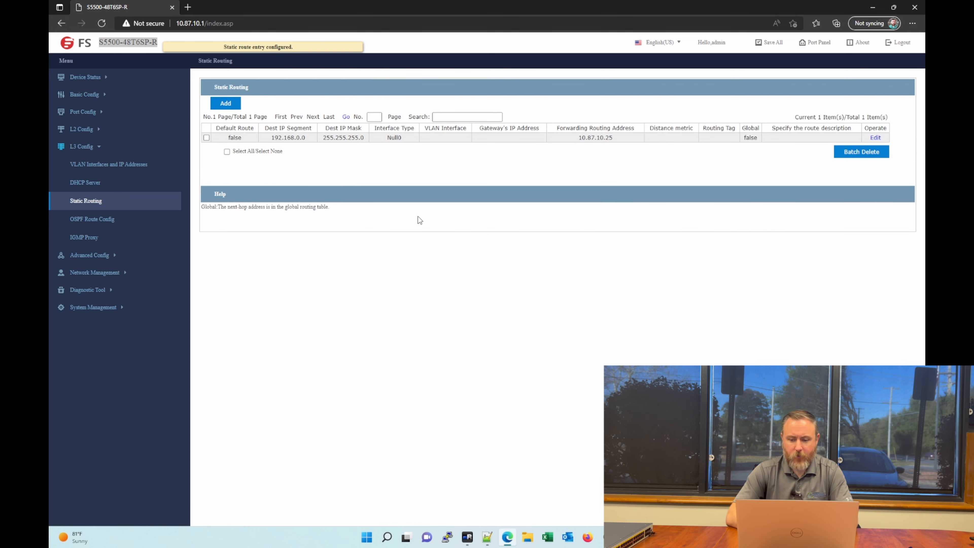
- Look over the OSPF process and router entry pages, the IGMP proxy list and the advanced configuration options
{"action": "left_click", "coordinate": [100, 225]}
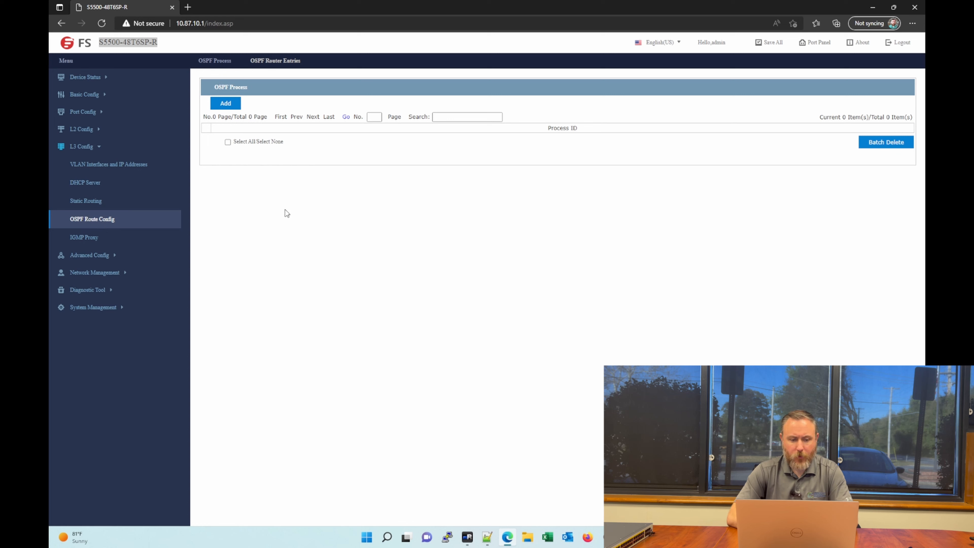
{"action": "left_click", "coordinate": [294, 62]}
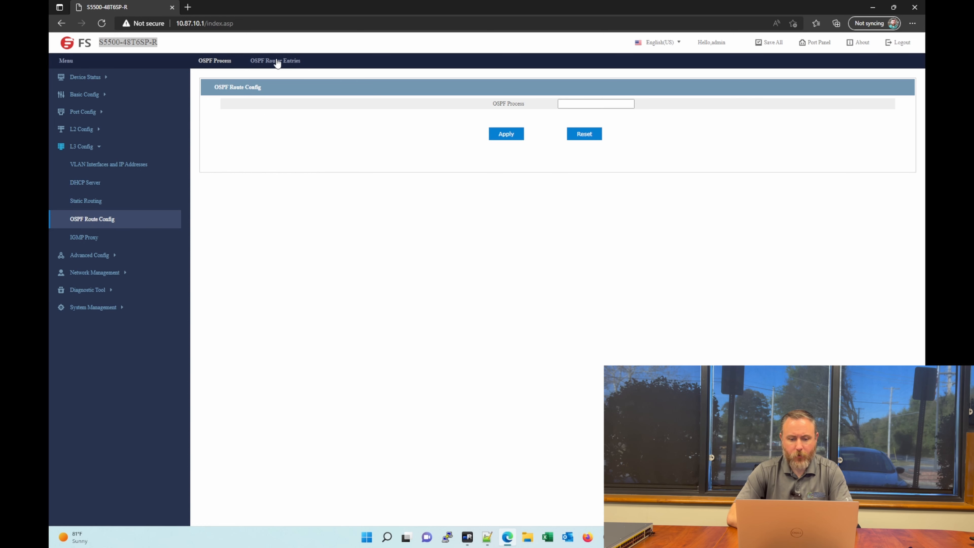
{"action": "left_click", "coordinate": [220, 63]}
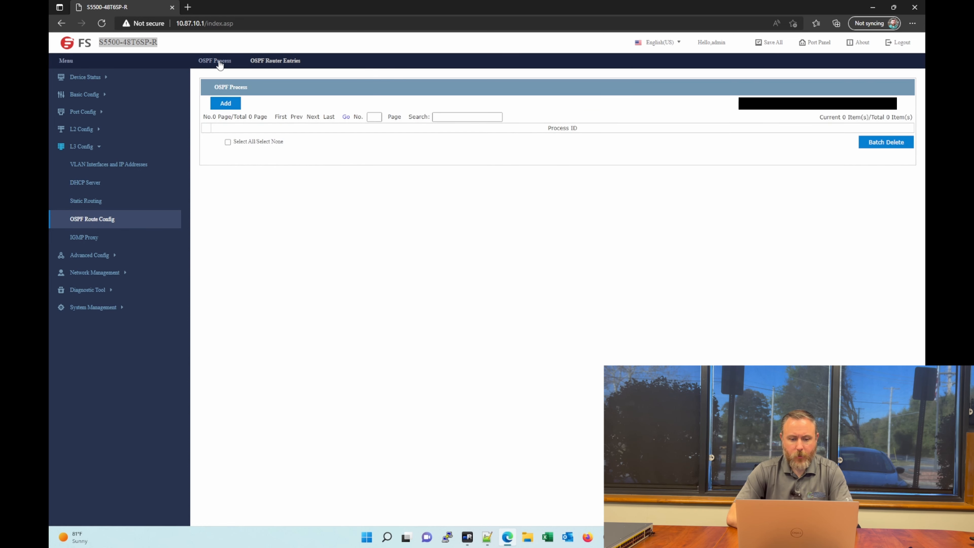
{"action": "left_click", "coordinate": [229, 105]}
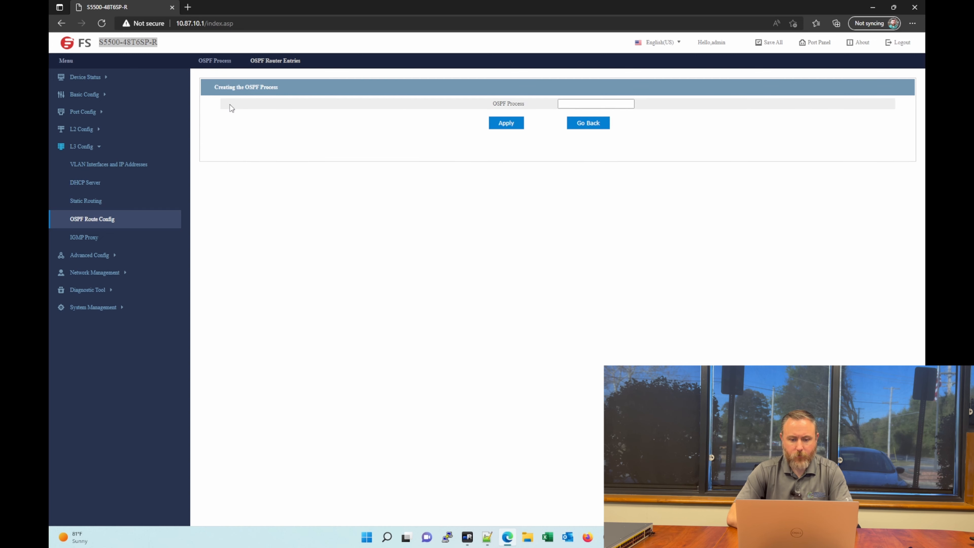
{"action": "left_click", "coordinate": [572, 124]}
{"action": "left_click", "coordinate": [91, 240]}
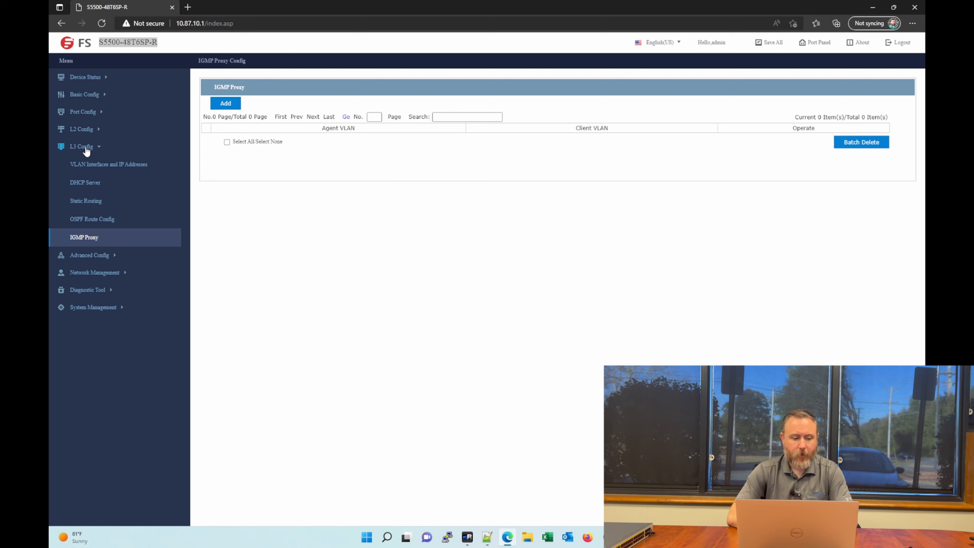
{"action": "left_click", "coordinate": [102, 256]}
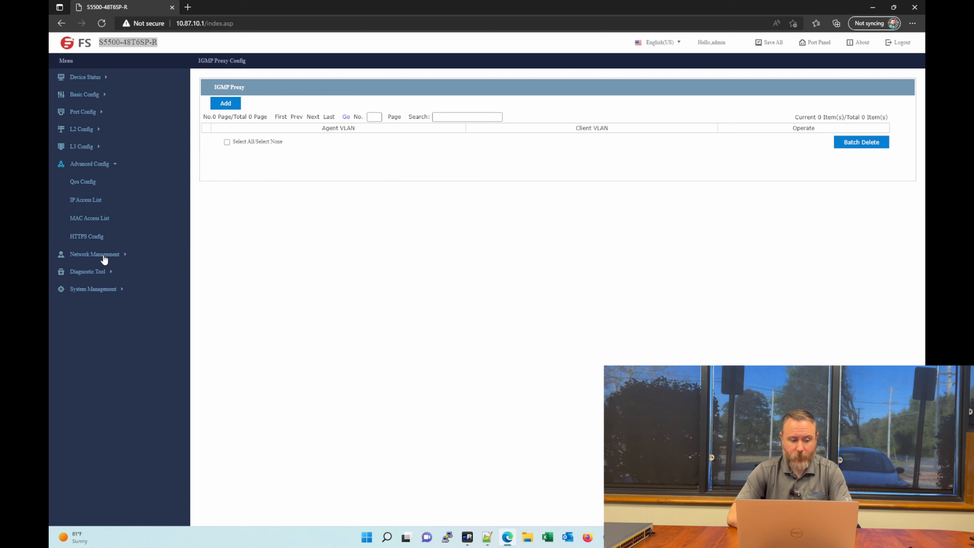
- Look over the COS value choices for port g0/1 in the QoS settings and the IP access list configuration and application pages
{"action": "left_click", "coordinate": [89, 185]}
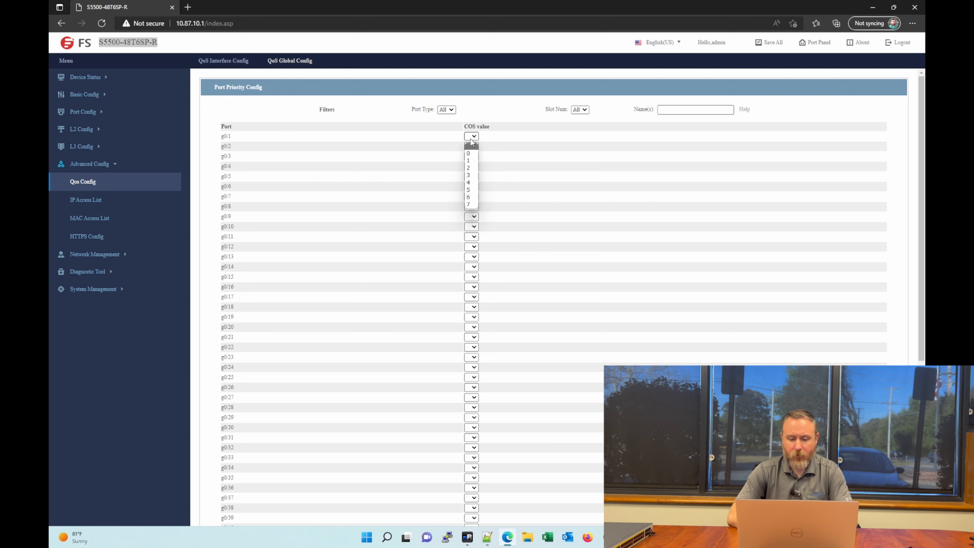
{"action": "left_click", "coordinate": [471, 142]}
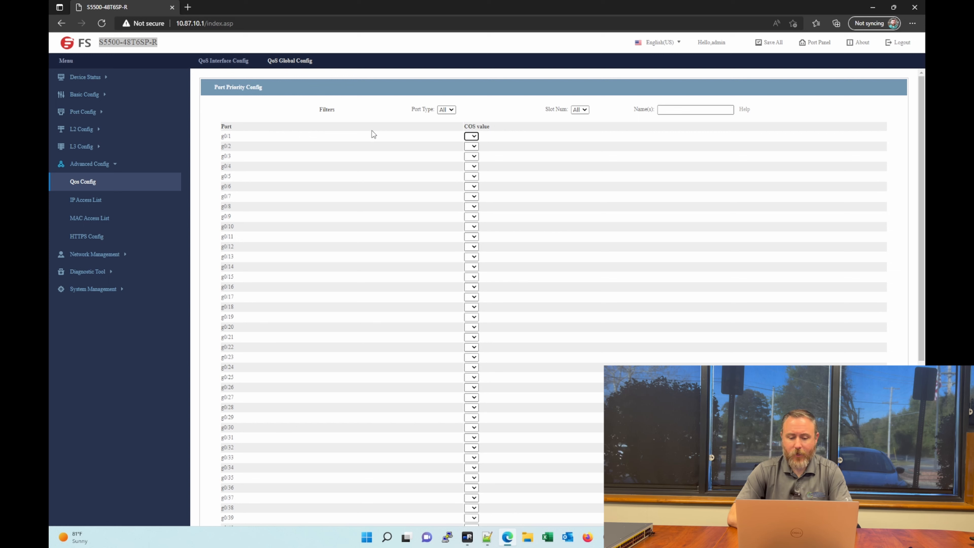
{"action": "left_click", "coordinate": [91, 203]}
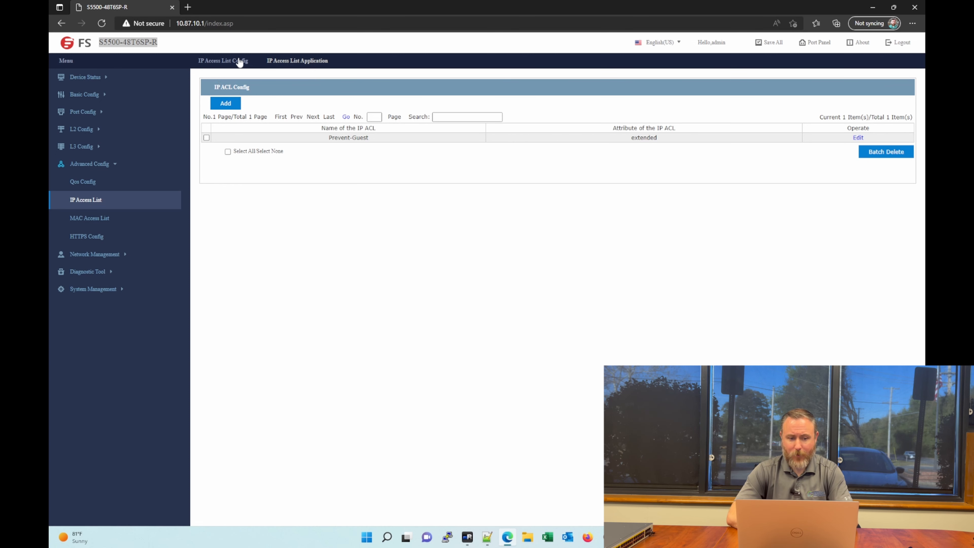
{"action": "left_click", "coordinate": [282, 61]}
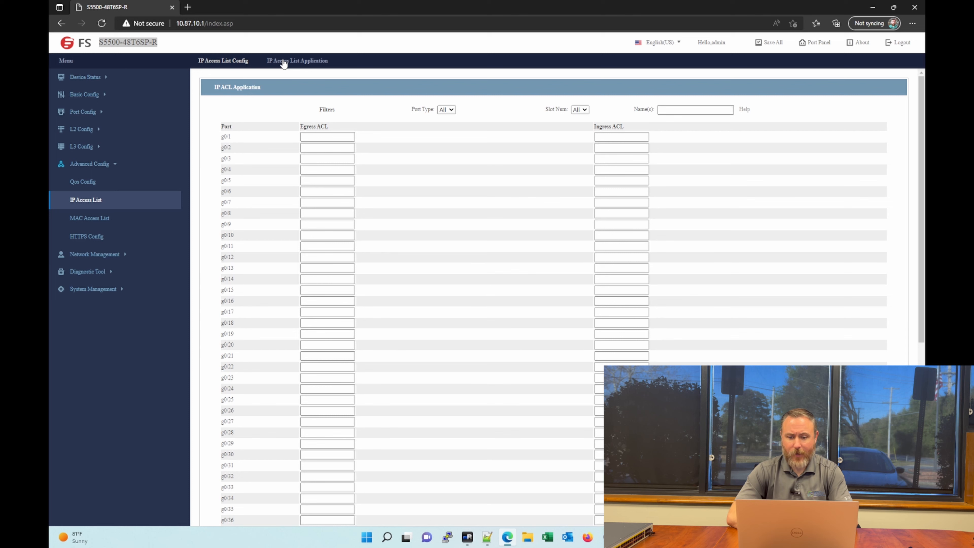
{"action": "left_click", "coordinate": [223, 61]}
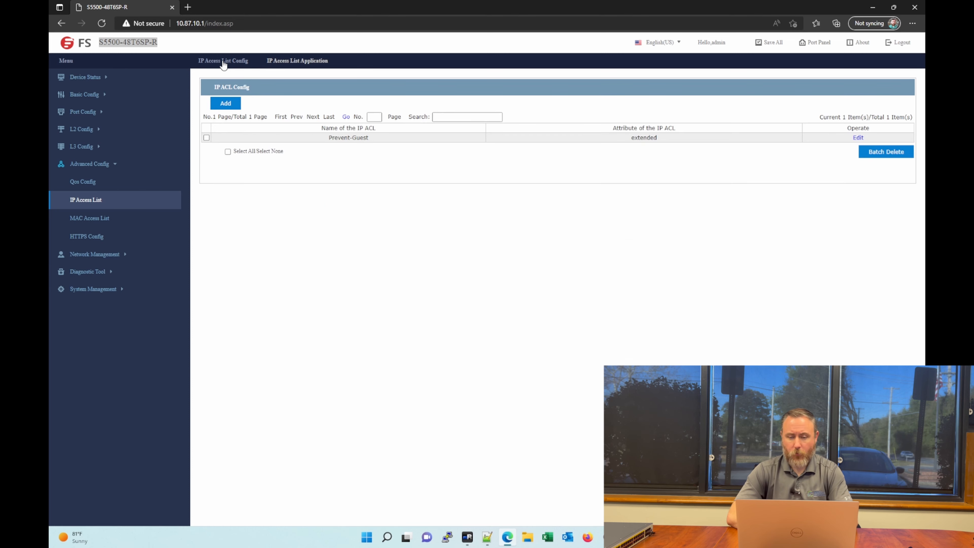
- Create an IP access list named Guest-Network with the extended attribute
{"action": "left_click", "coordinate": [228, 103]}
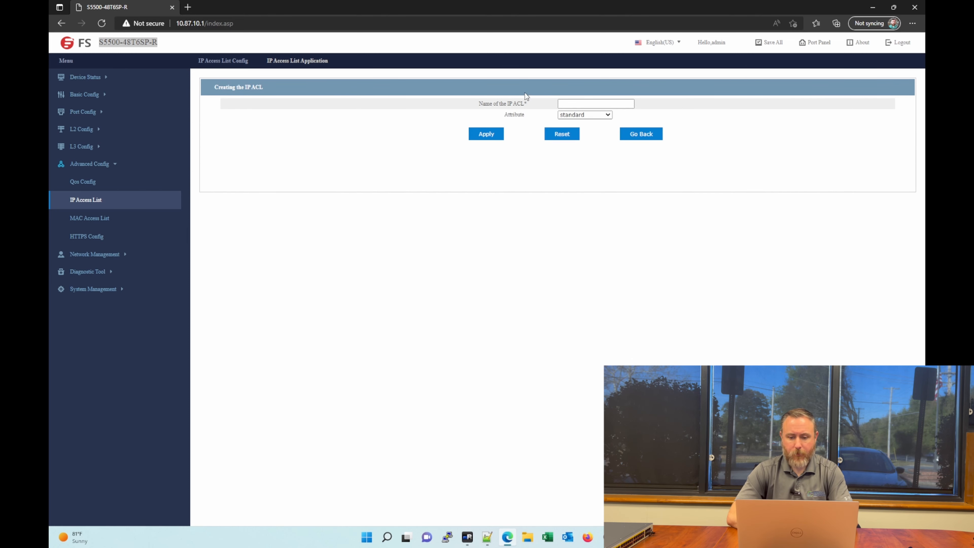
{"action": "left_click", "coordinate": [563, 102]}
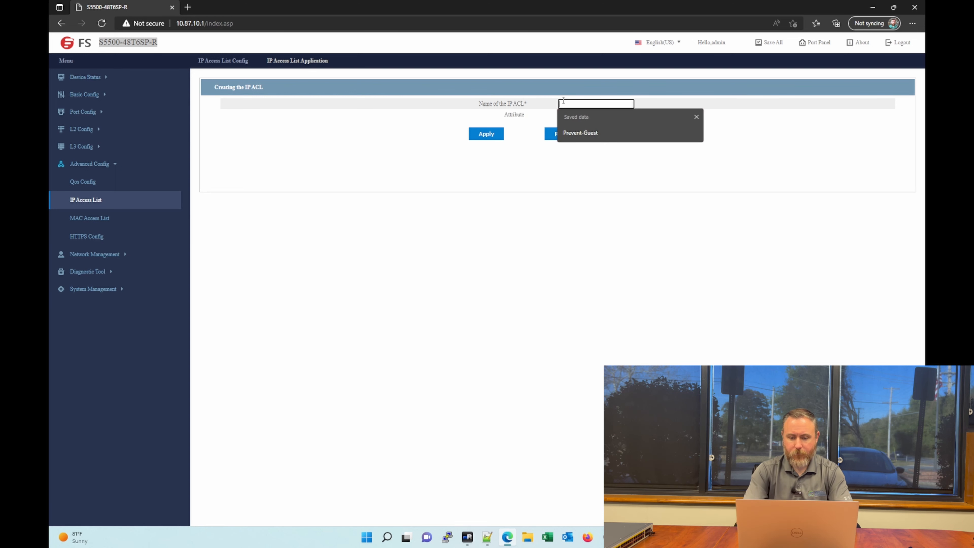
{"action": "type", "text": "Guest-Network"}
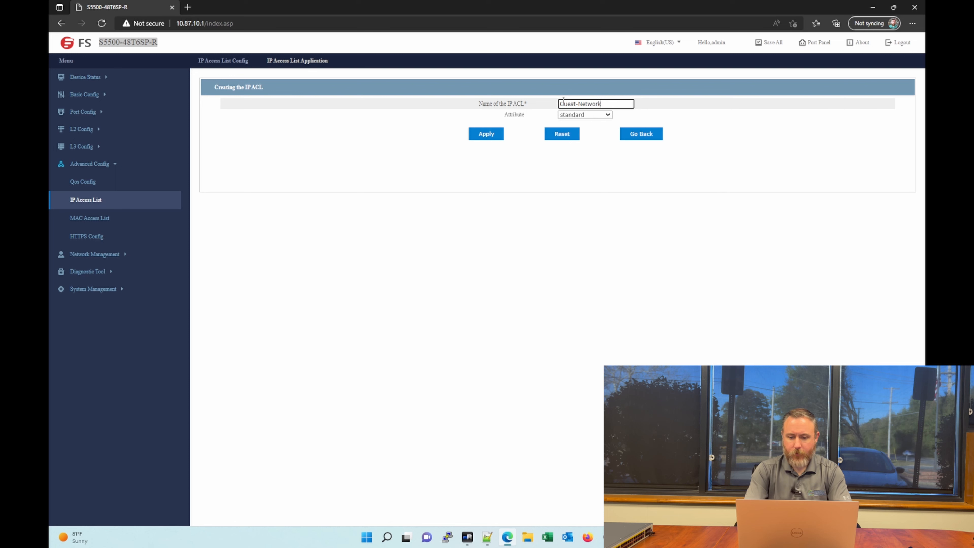
{"action": "left_click", "coordinate": [615, 115]}
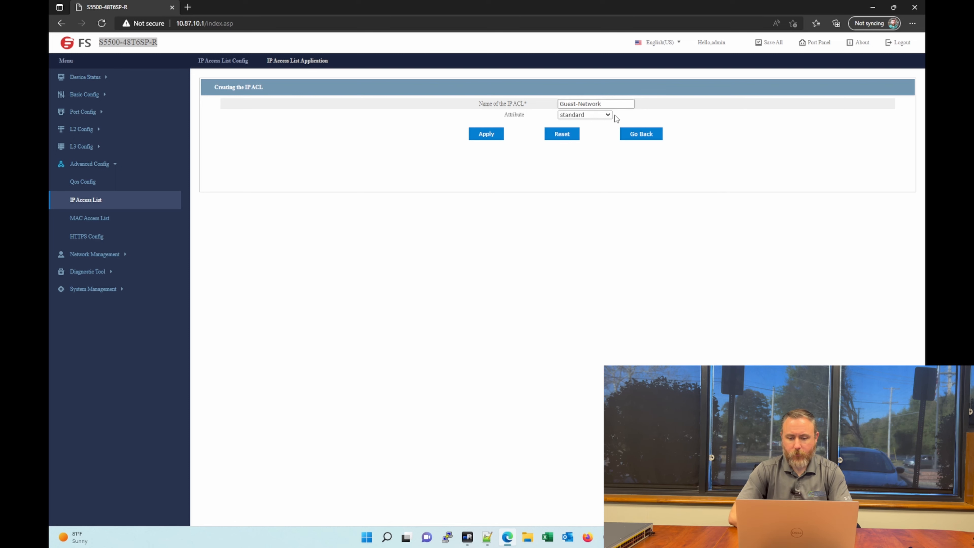
{"action": "left_click", "coordinate": [608, 114]}
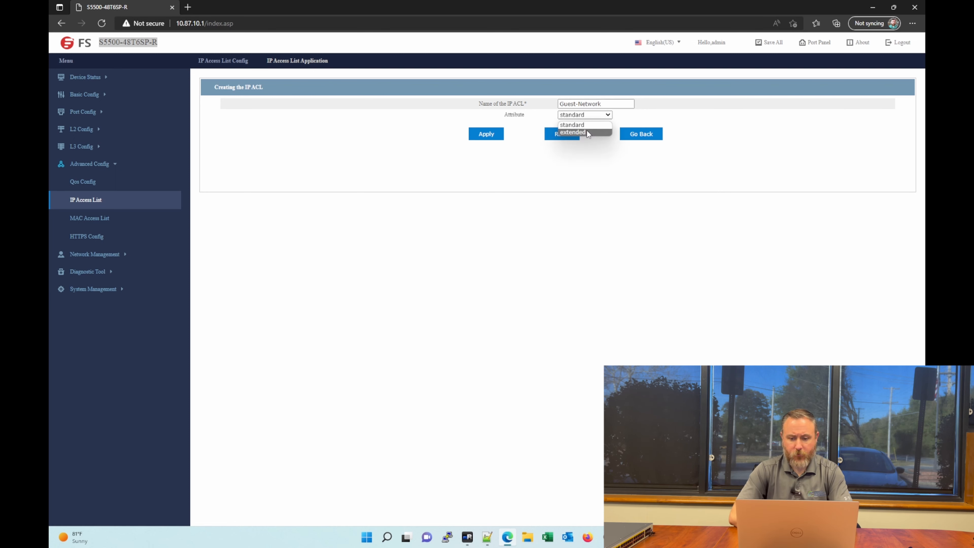
{"action": "left_click", "coordinate": [576, 132]}
{"action": "left_click", "coordinate": [486, 135]}
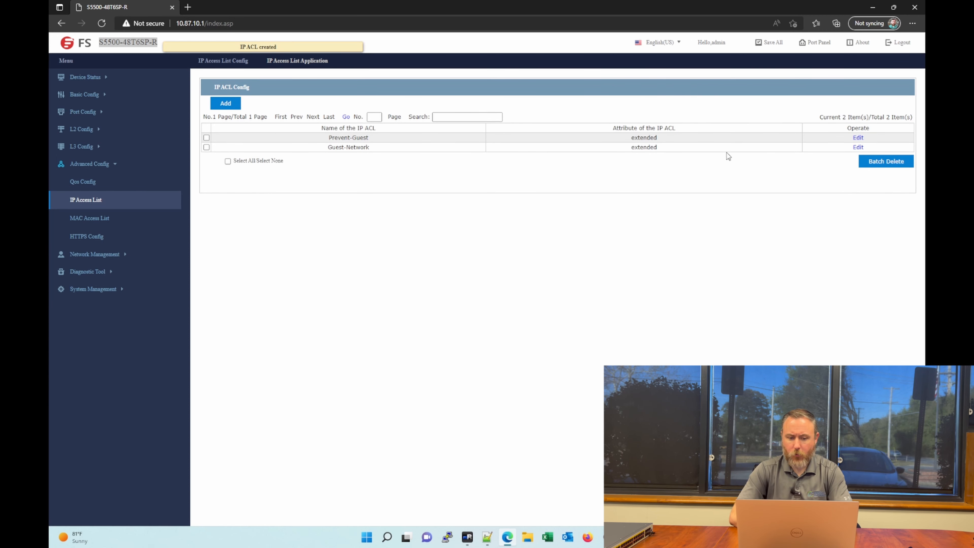
- Look over the rule entry page of the Guest-Network access list and the MAC access list configuration
{"action": "left_click", "coordinate": [858, 147]}
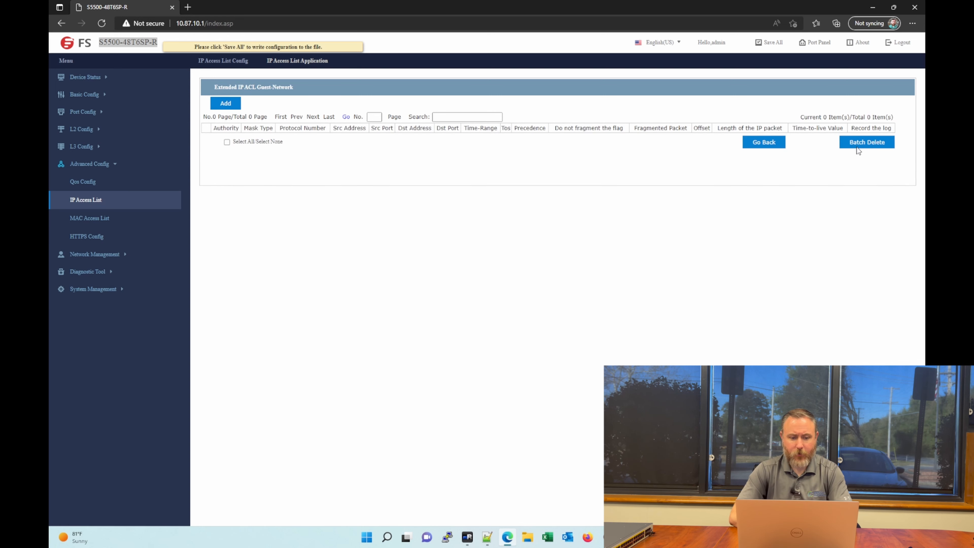
{"action": "left_click", "coordinate": [226, 106]}
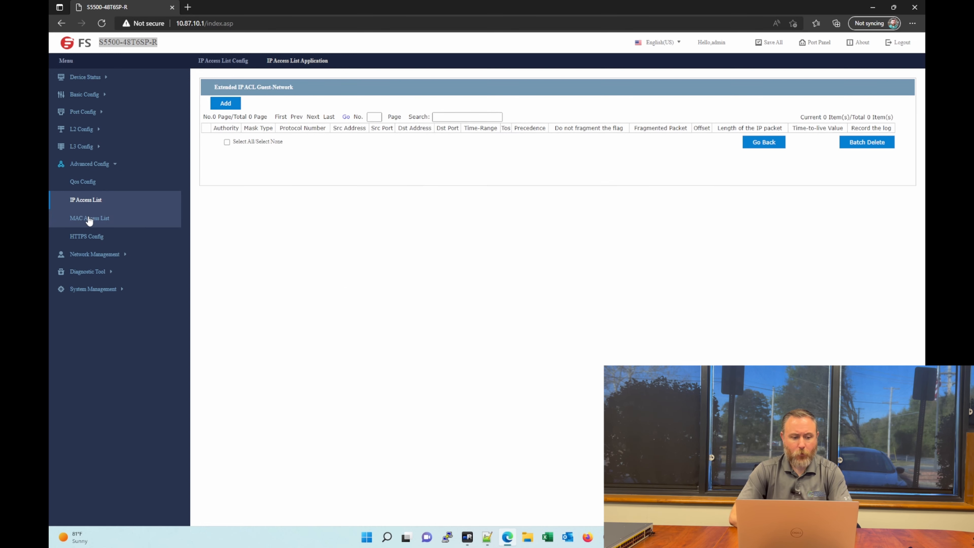
{"action": "left_click", "coordinate": [89, 219]}
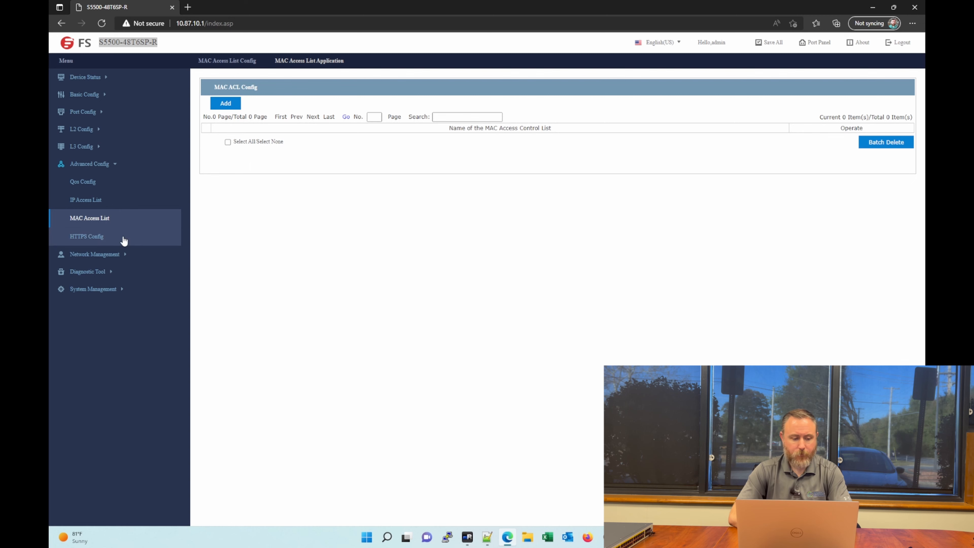
- Examine the HTTPS configuration's certificate, private key and private password fields and the address used to reach the switch
{"action": "left_click", "coordinate": [91, 238]}
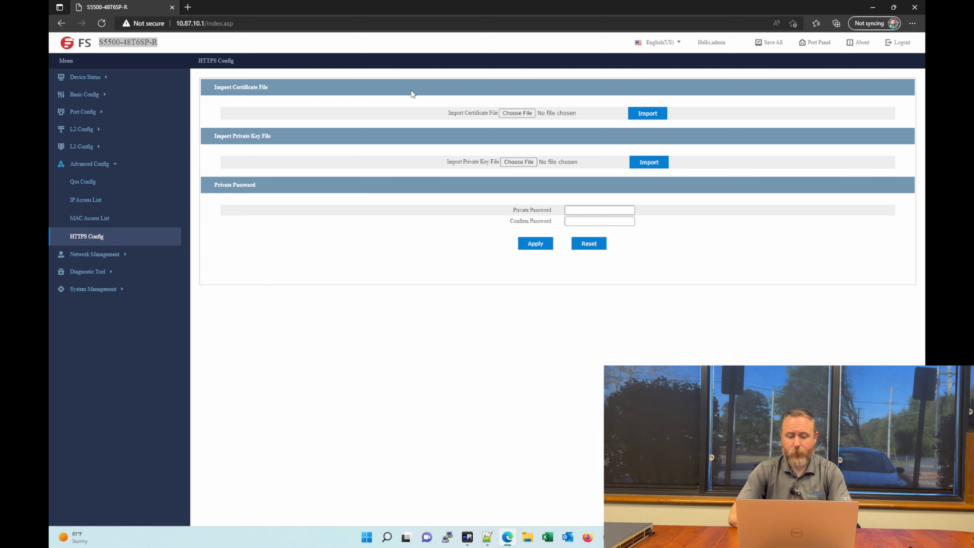
{"action": "left_click", "coordinate": [255, 21]}
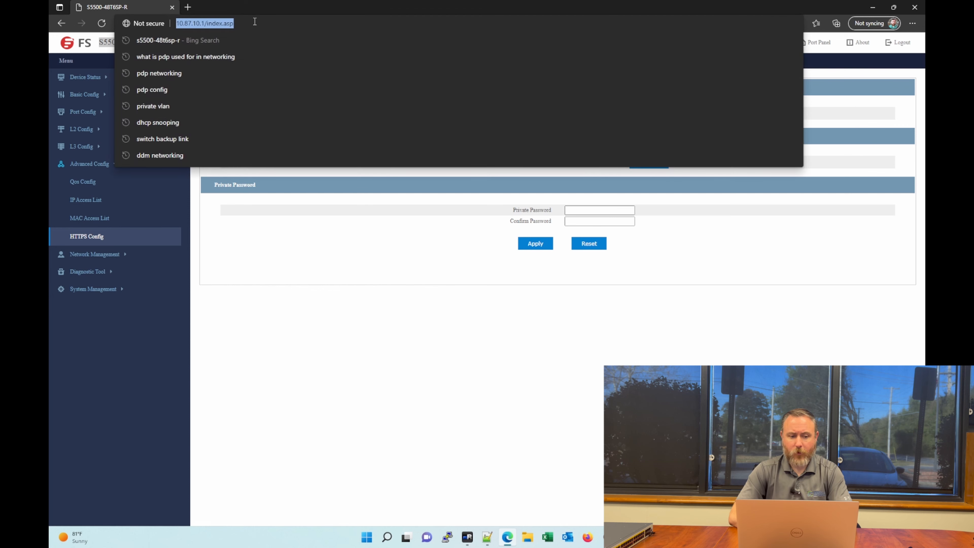
{"action": "left_click", "coordinate": [255, 22]}
{"action": "left_click", "coordinate": [321, 235]}
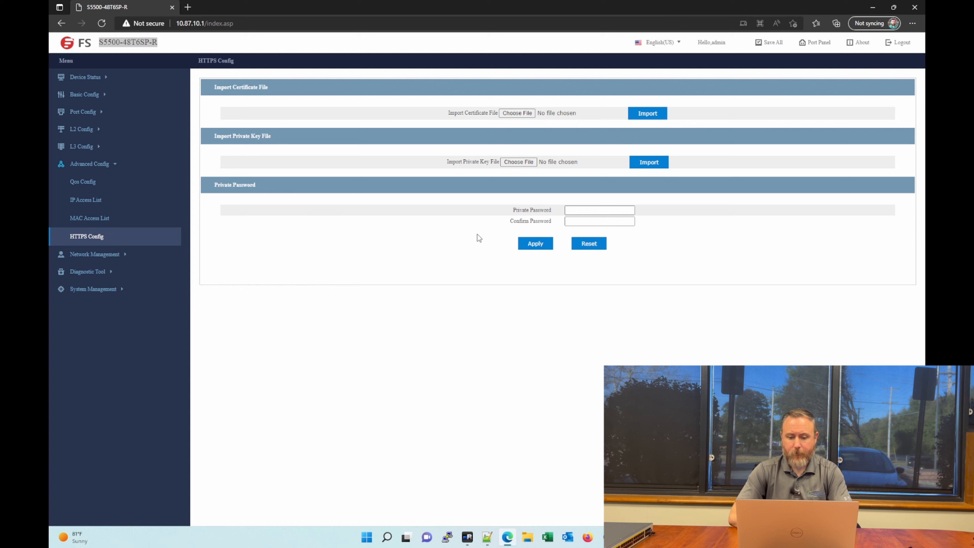
{"action": "left_click", "coordinate": [575, 213]}
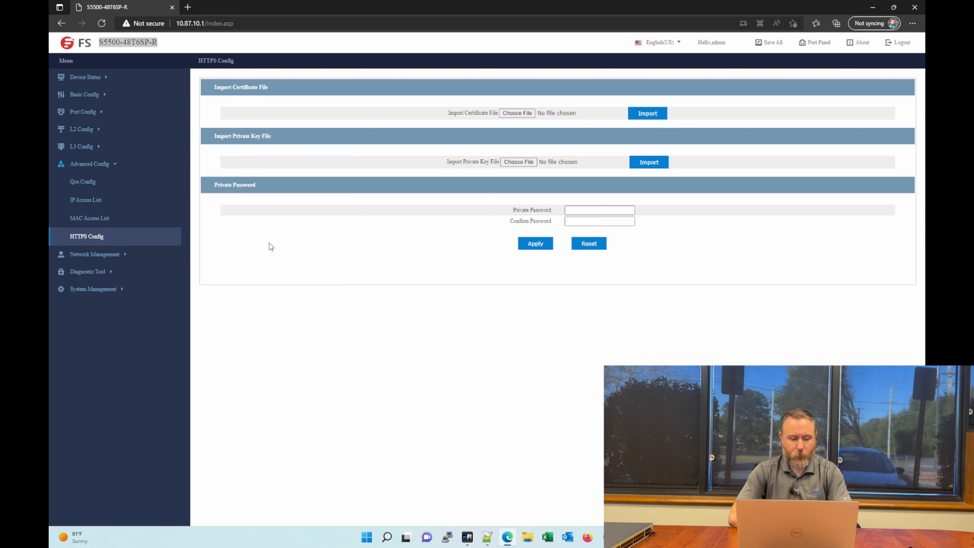
- Look over the SNMP v1/v2 community management and SNMP host management lists
{"action": "left_click", "coordinate": [79, 257]}
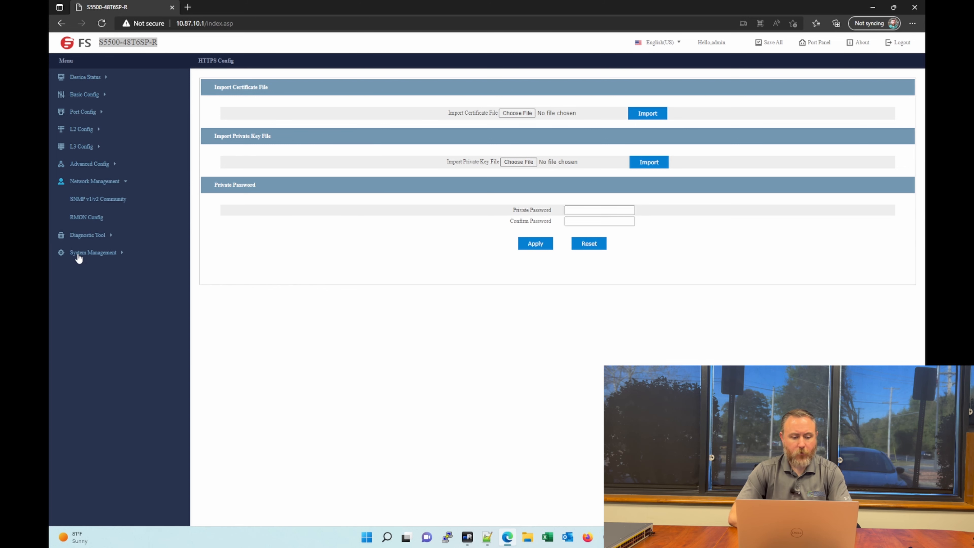
{"action": "left_click", "coordinate": [101, 203]}
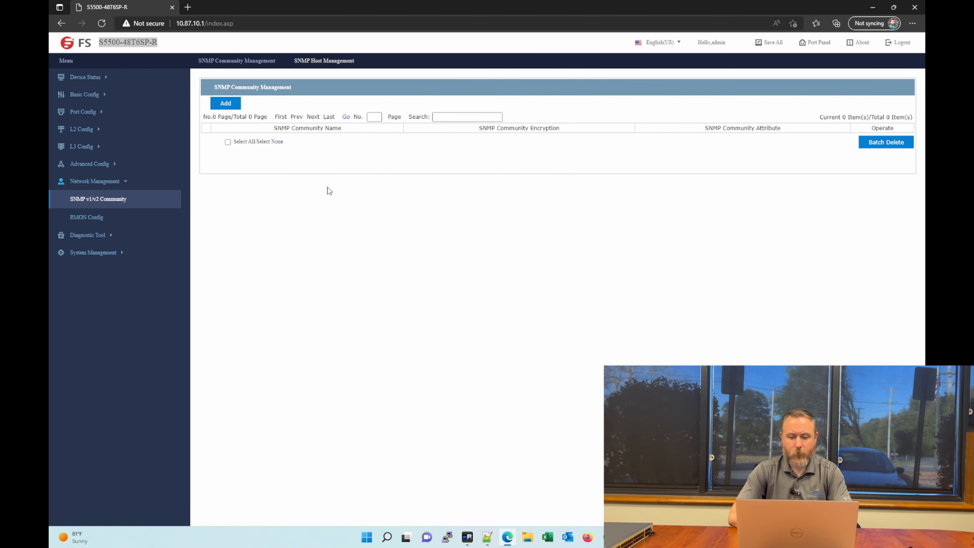
{"action": "left_click", "coordinate": [335, 65]}
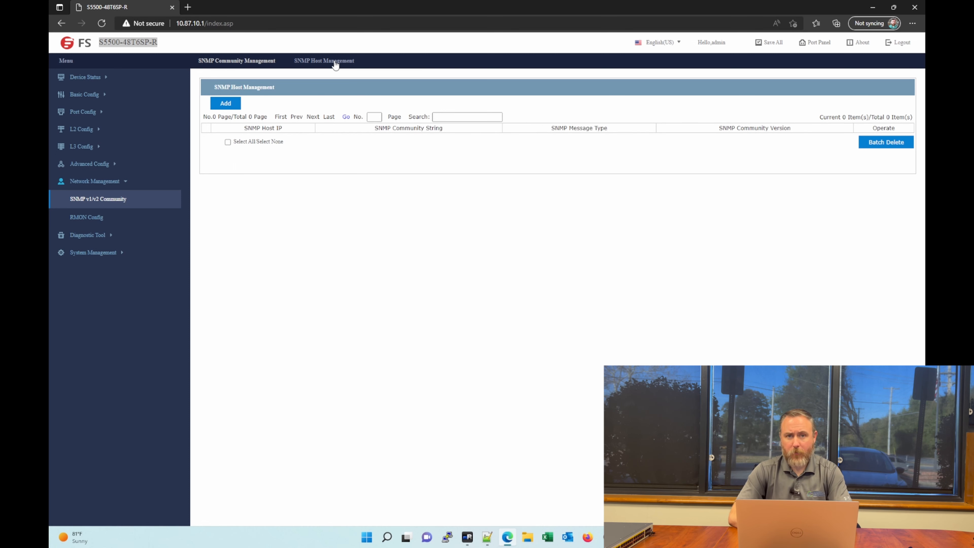
{"action": "left_click", "coordinate": [251, 65]}
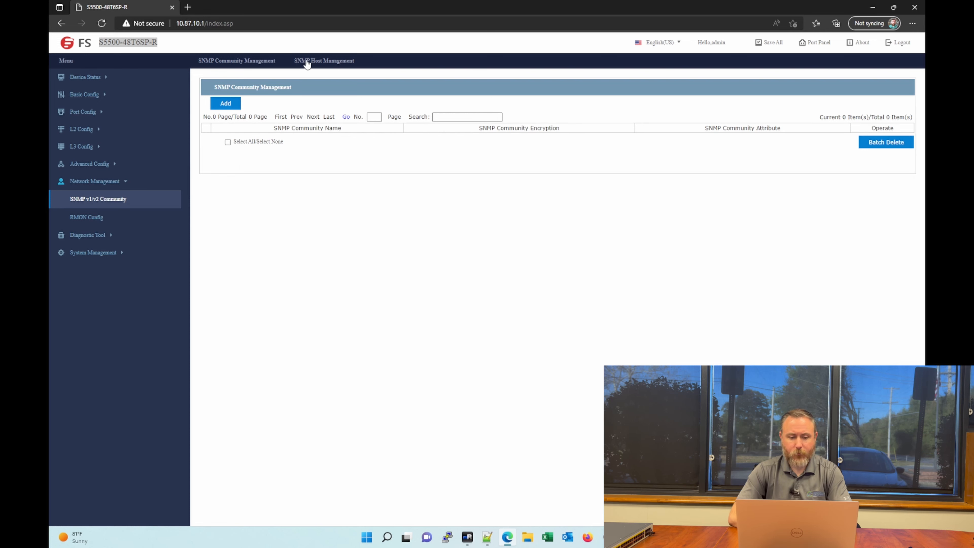
- Look over the RMON statistics, history, alarm and event configuration pages
{"action": "left_click", "coordinate": [92, 221]}
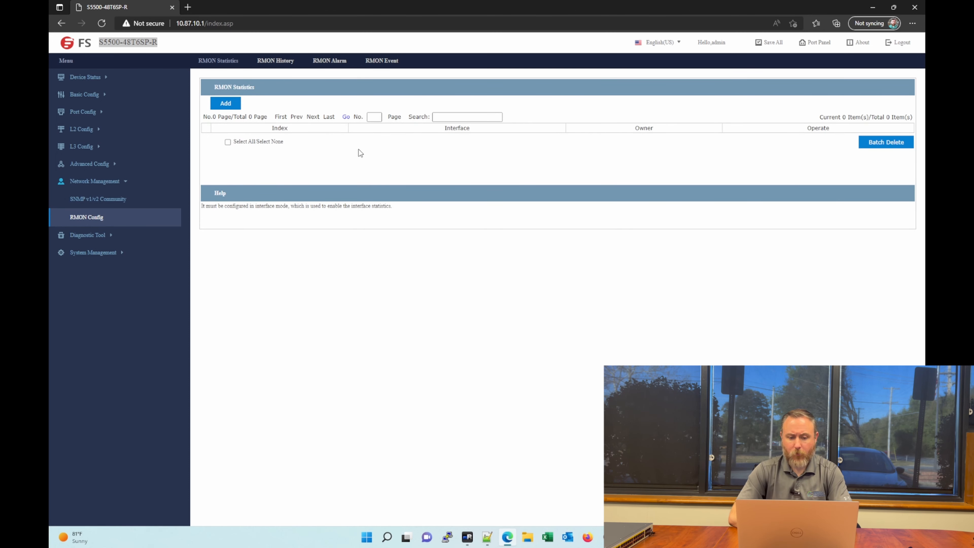
{"action": "left_click", "coordinate": [277, 62]}
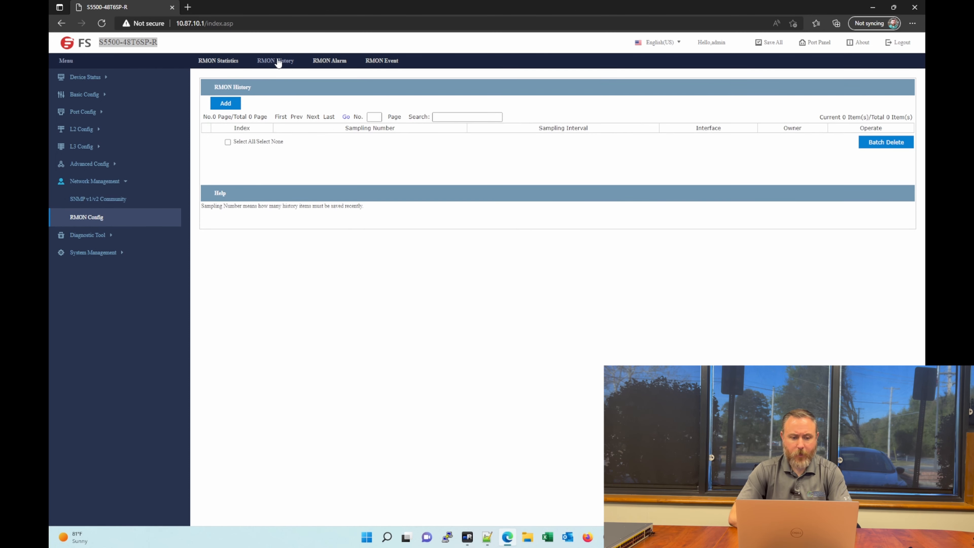
{"action": "left_click", "coordinate": [326, 64]}
{"action": "left_click", "coordinate": [378, 65]}
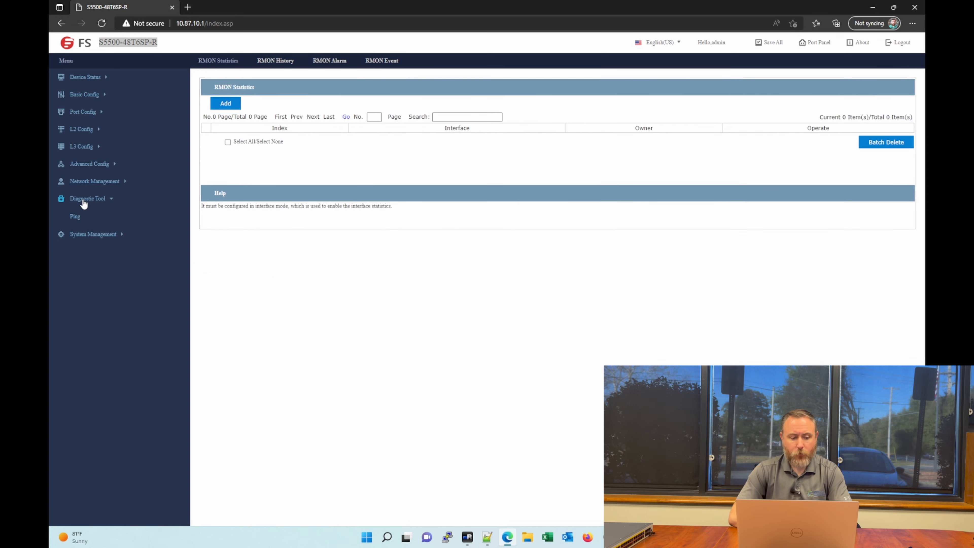
- Examine the ping diagnostic's destination address, source IP address and packet size fields
{"action": "left_click", "coordinate": [76, 217]}
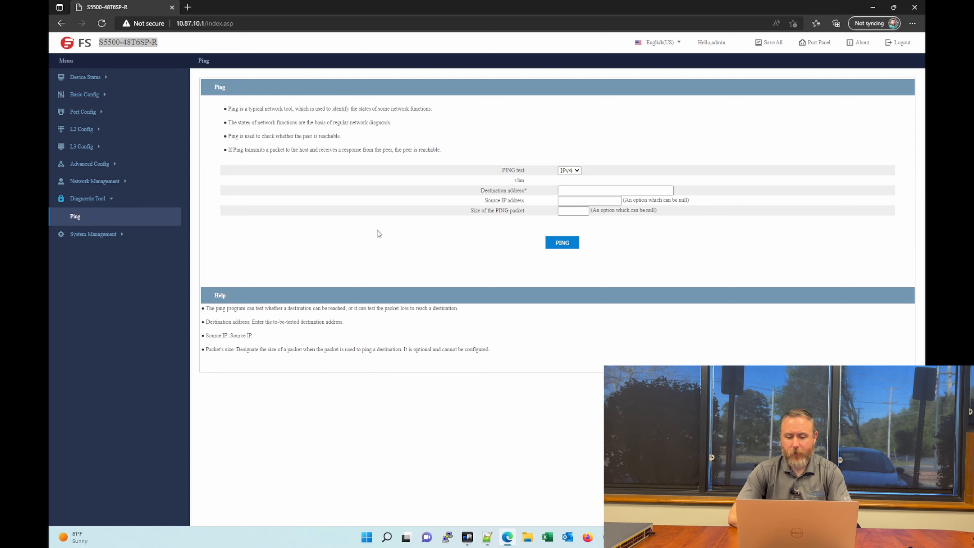
{"action": "left_click", "coordinate": [597, 191]}
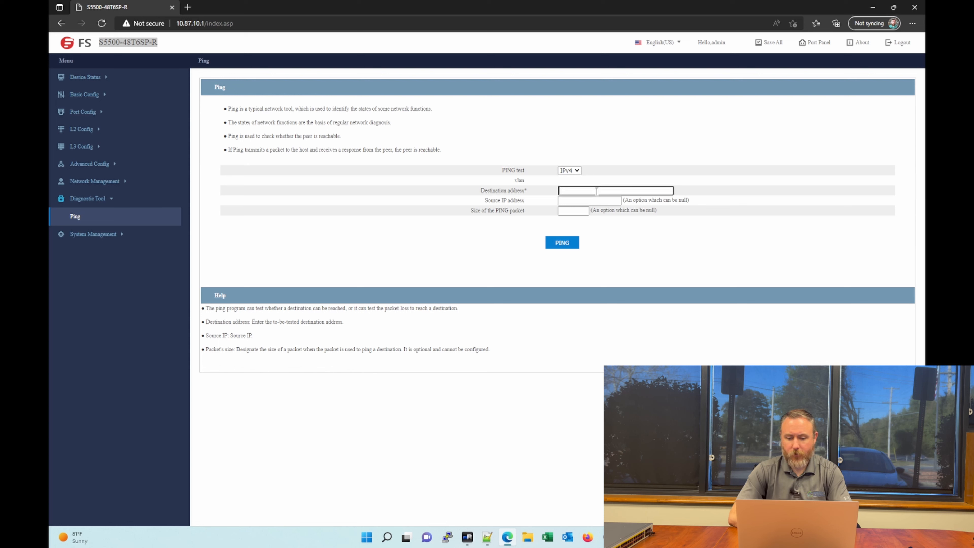
{"action": "left_click", "coordinate": [582, 200]}
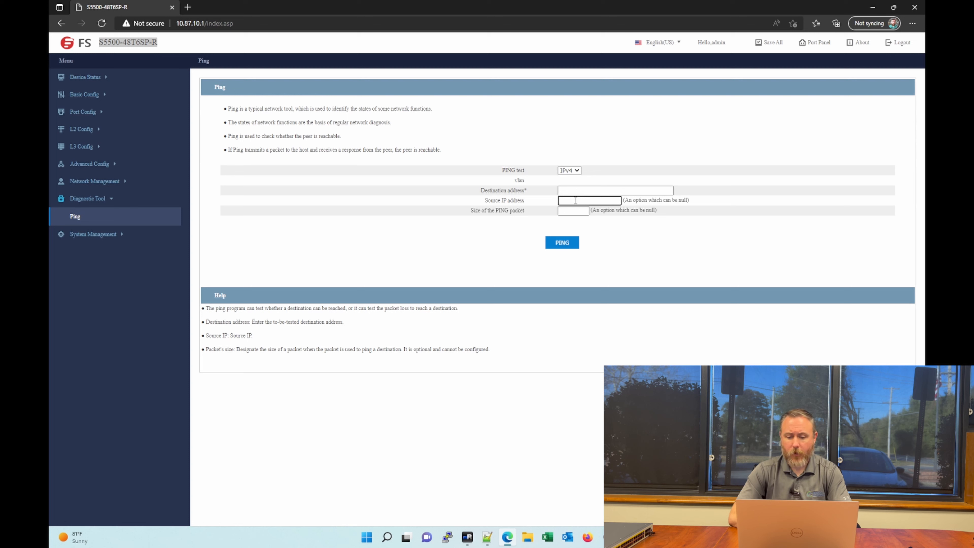
{"action": "left_click", "coordinate": [566, 212]}
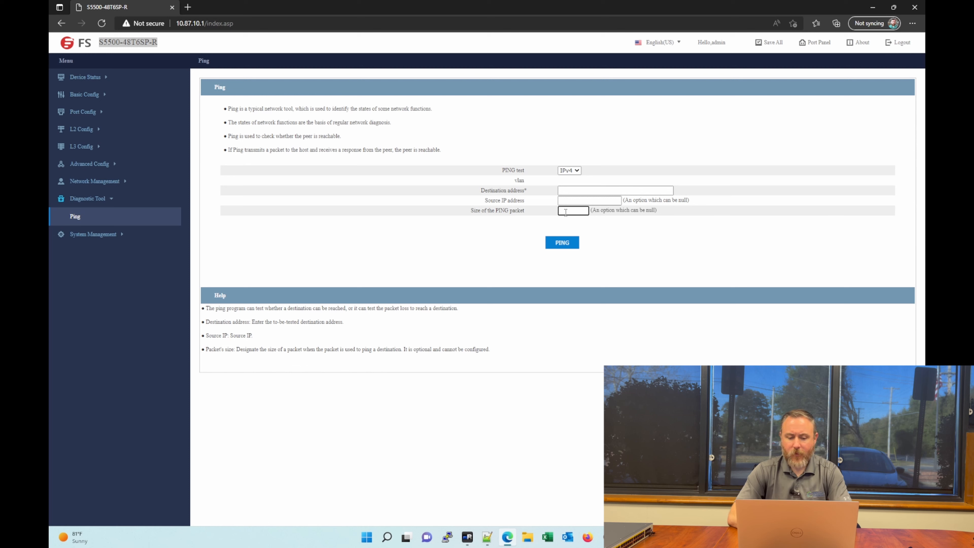
- Enter 9000 as the size of the ping packet
{"action": "left_click_drag", "start_coordinate": [472, 213], "coordinate": [534, 217]}
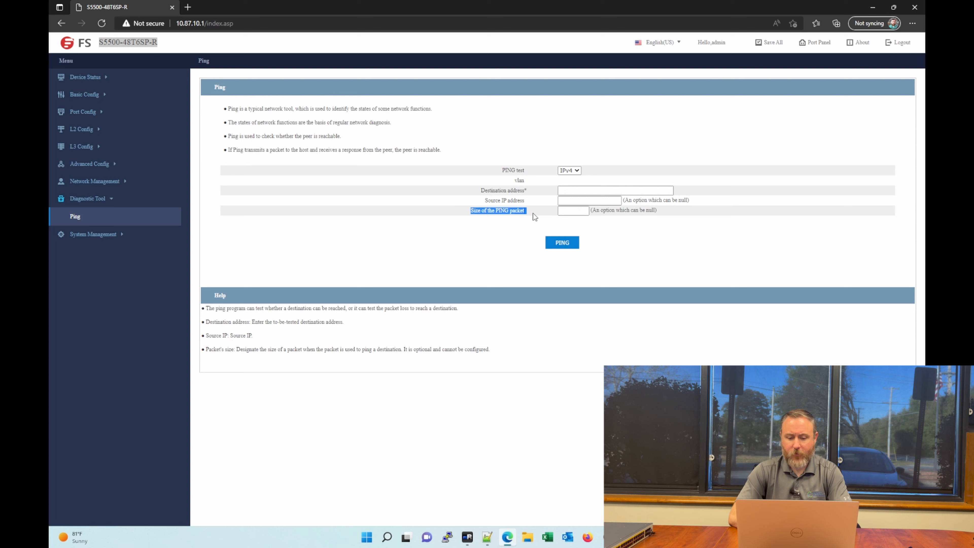
{"action": "left_click", "coordinate": [562, 211]}
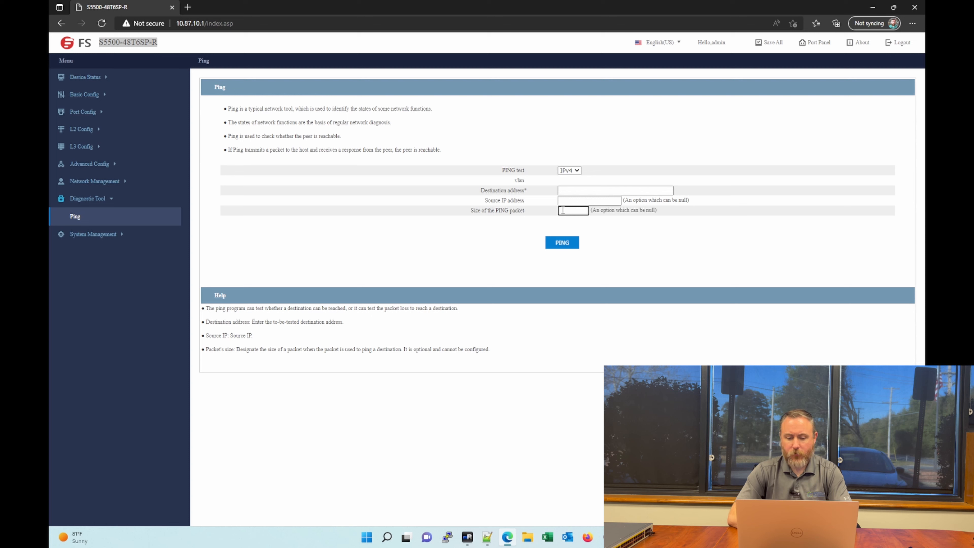
{"action": "type", "text": "9000"}
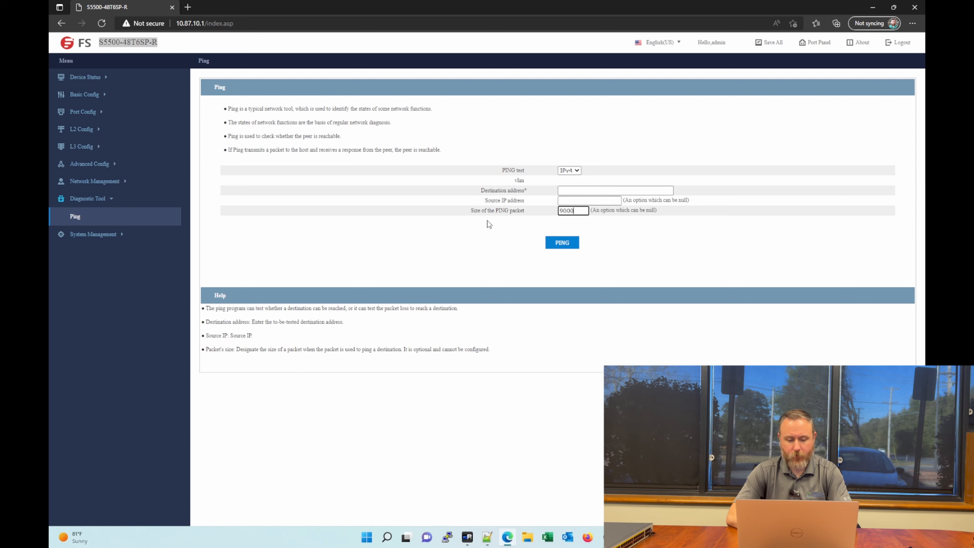
- Look over the user management and log management pages of the system management settings
{"action": "left_click", "coordinate": [105, 235]}
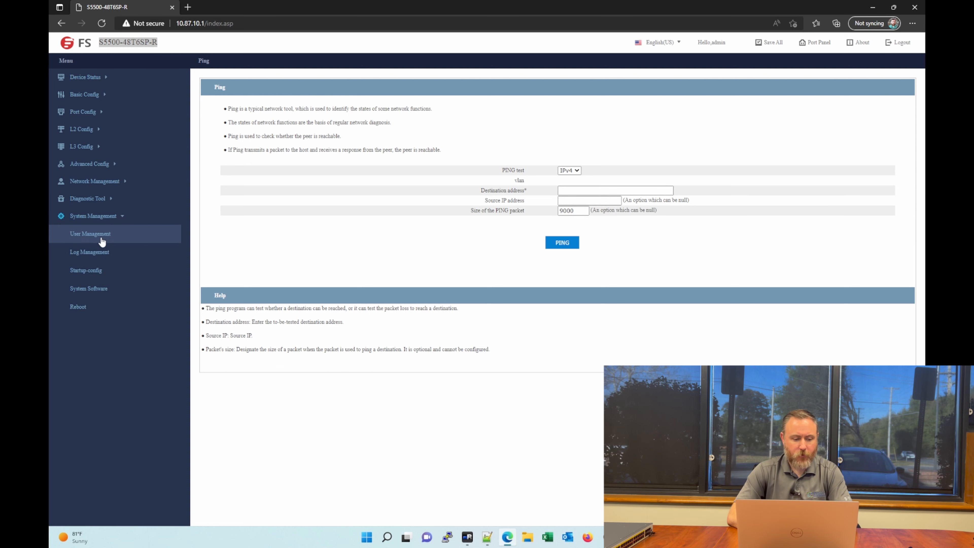
{"action": "left_click", "coordinate": [101, 241]}
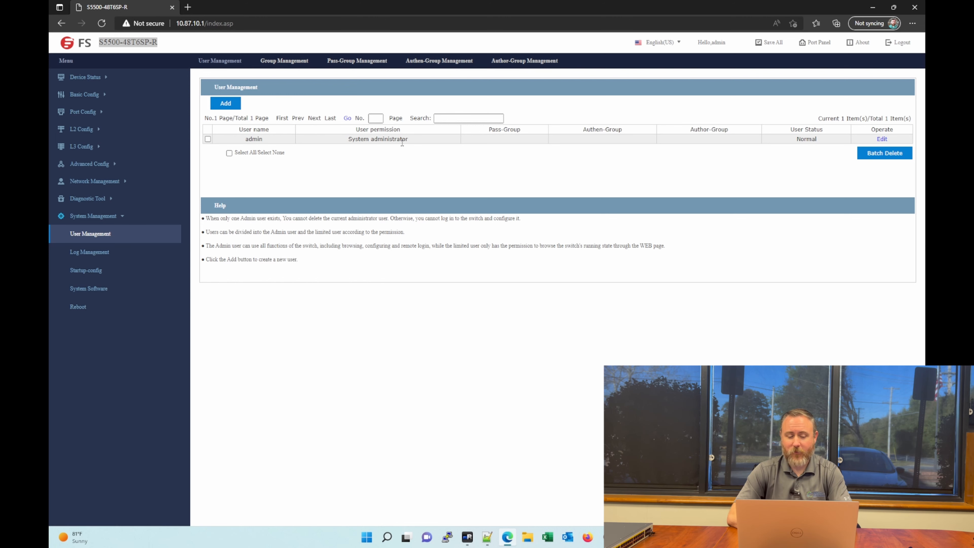
{"action": "left_click", "coordinate": [104, 256]}
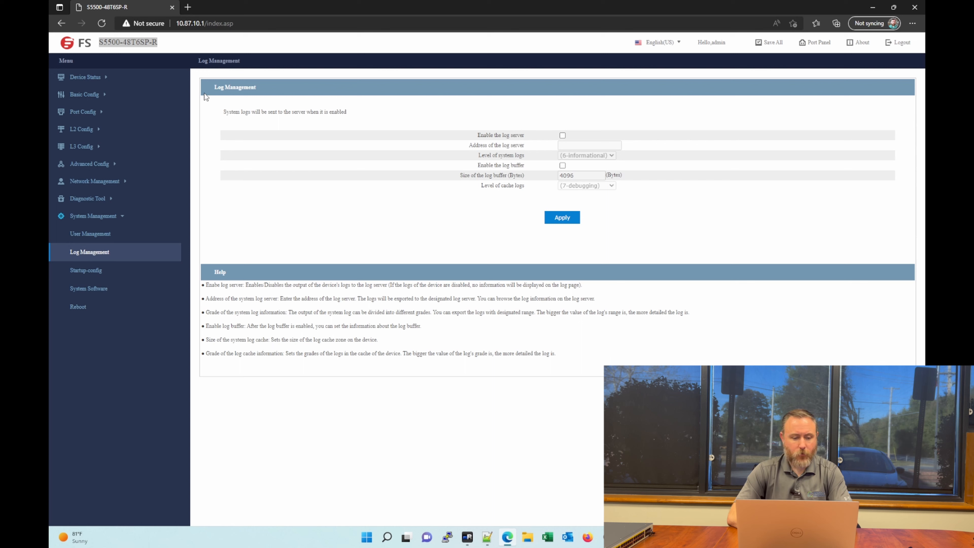
- Examine the log query page of the device status section, including its log level and log time filters
{"action": "left_click", "coordinate": [94, 79]}
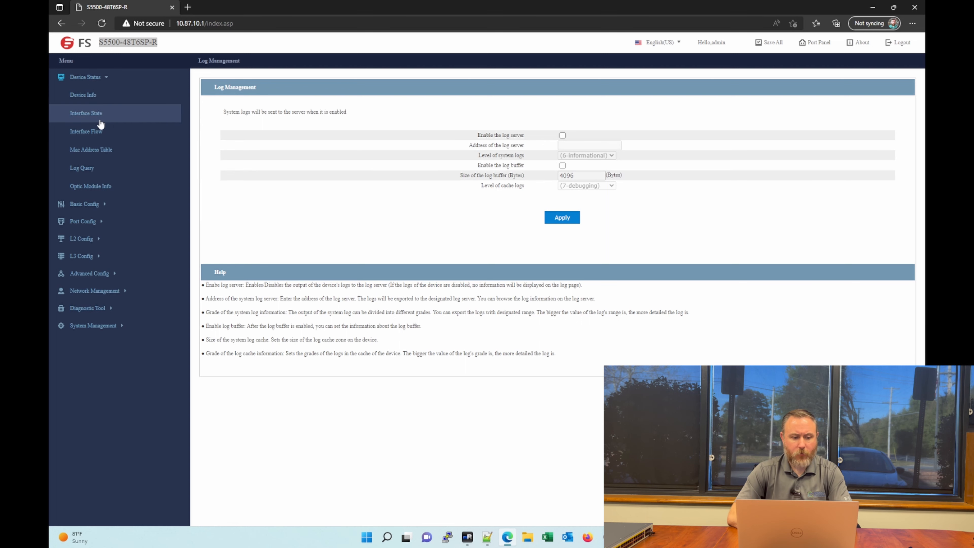
{"action": "left_click", "coordinate": [82, 169]}
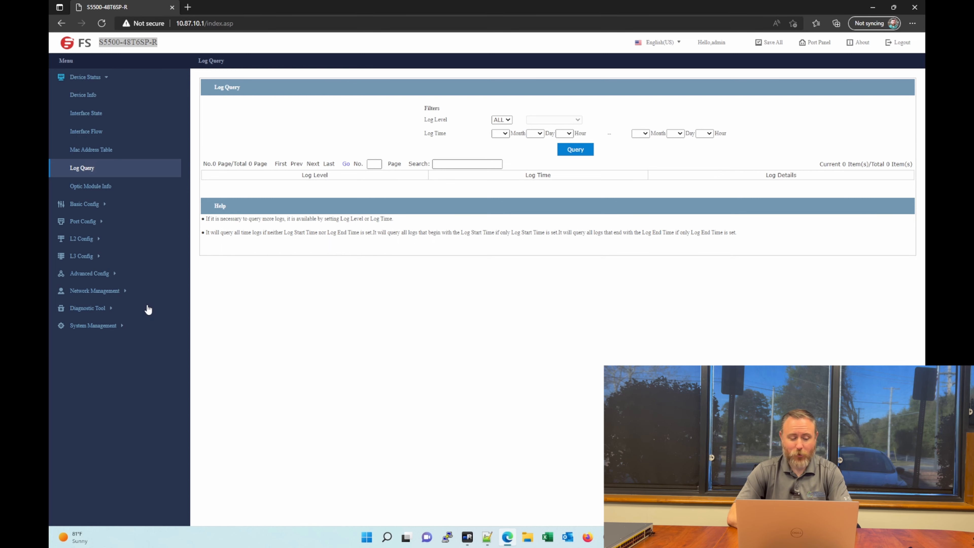
- Examine the startup-config page's export and import options and its note about rebooting after an import
{"action": "left_click", "coordinate": [96, 325]}
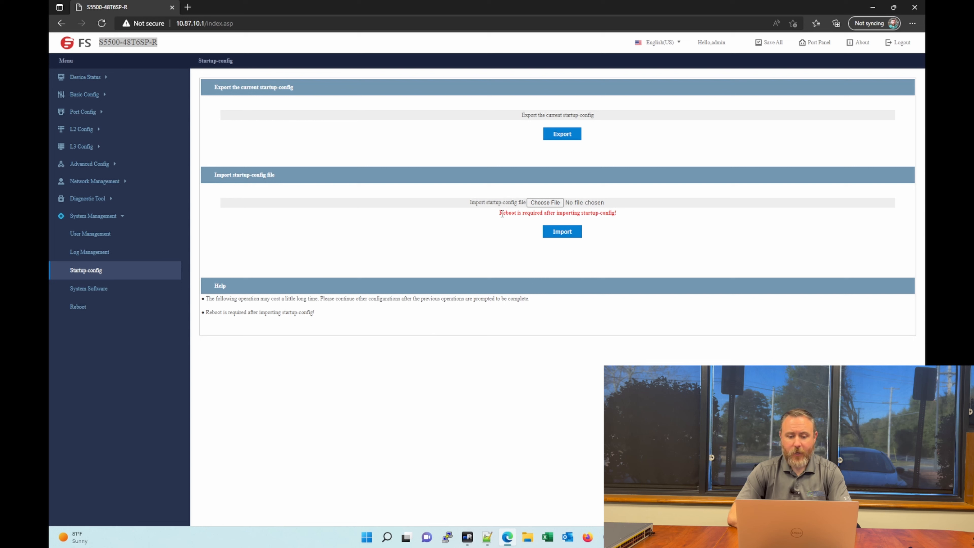
{"action": "left_click_drag", "start_coordinate": [501, 214], "coordinate": [631, 217]}
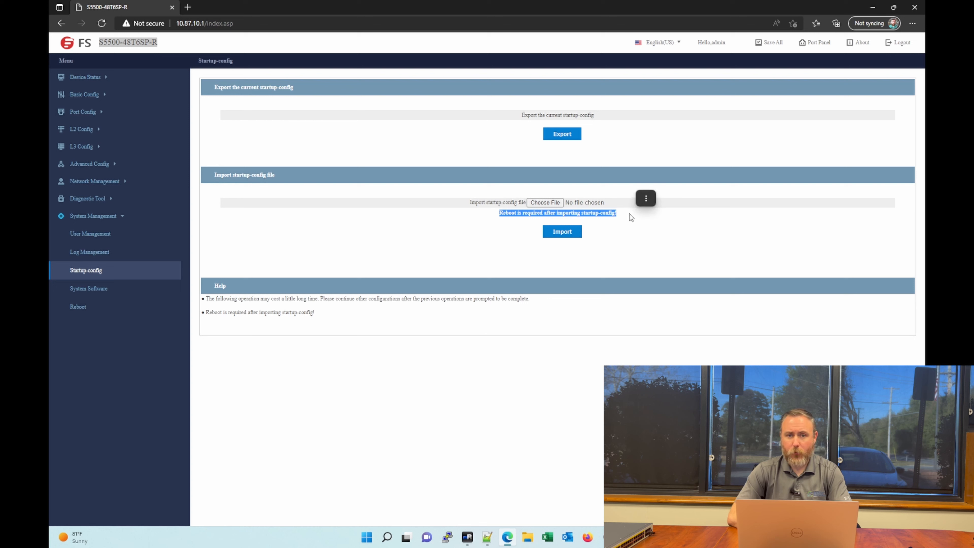
{"action": "left_click", "coordinate": [495, 233]}
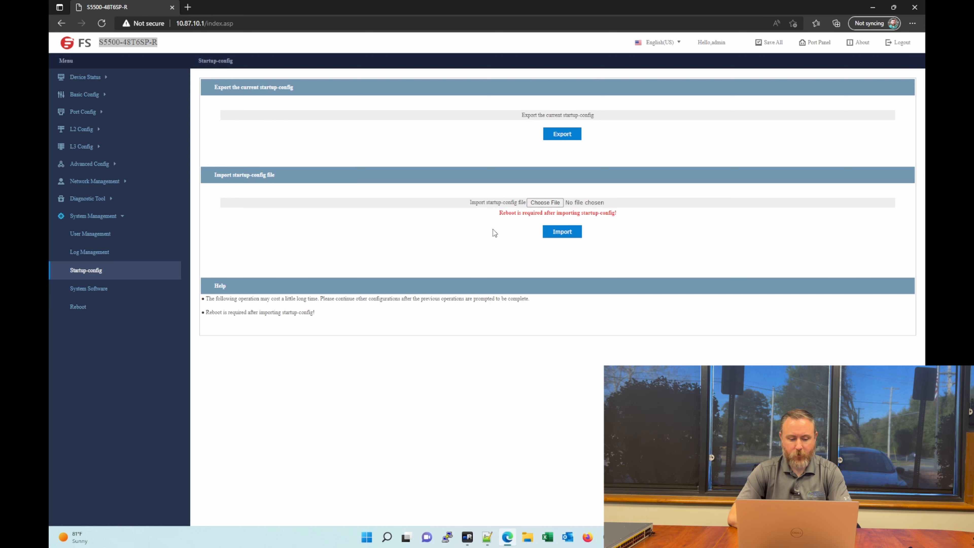
- Look over the system software page's backup and update options, including the update file name, and the reboot page
{"action": "left_click", "coordinate": [115, 293]}
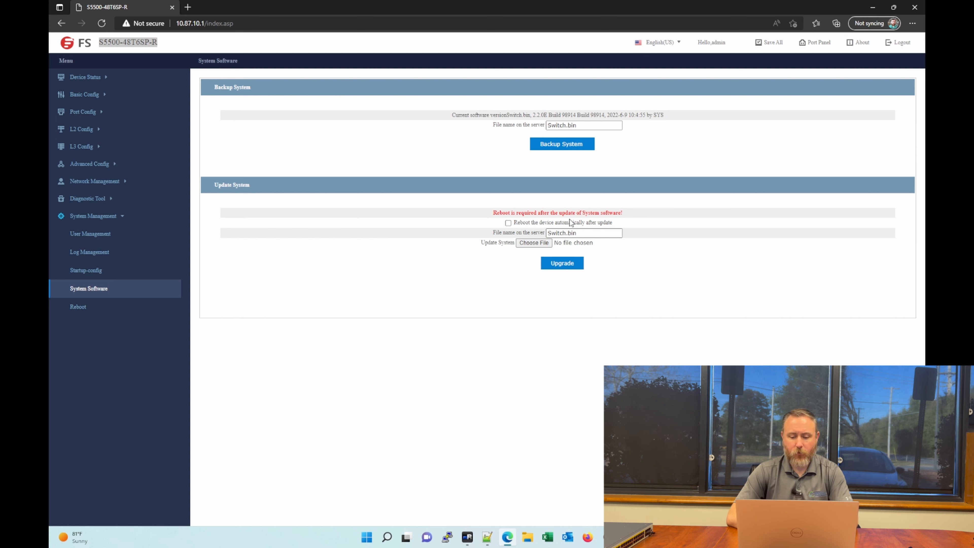
{"action": "left_click", "coordinate": [582, 232]}
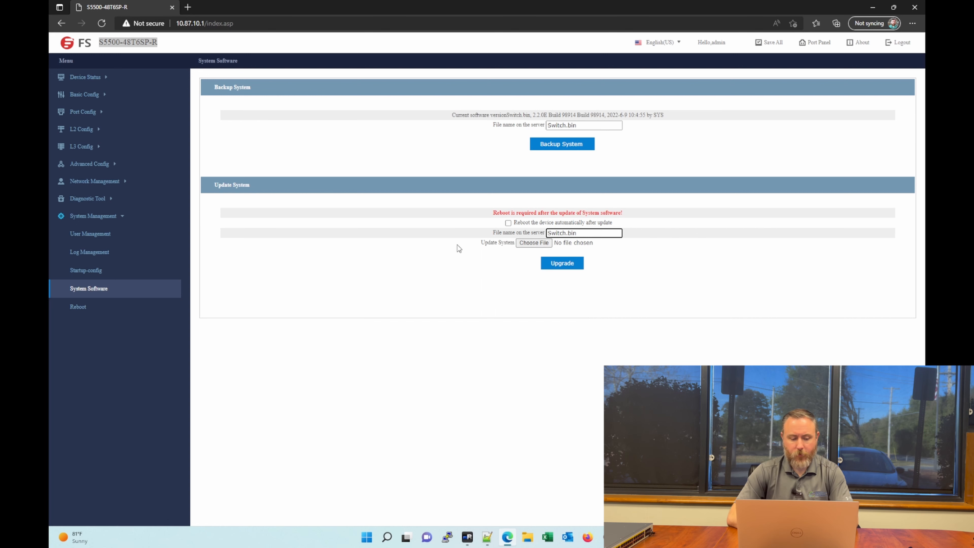
{"action": "left_click", "coordinate": [71, 313]}
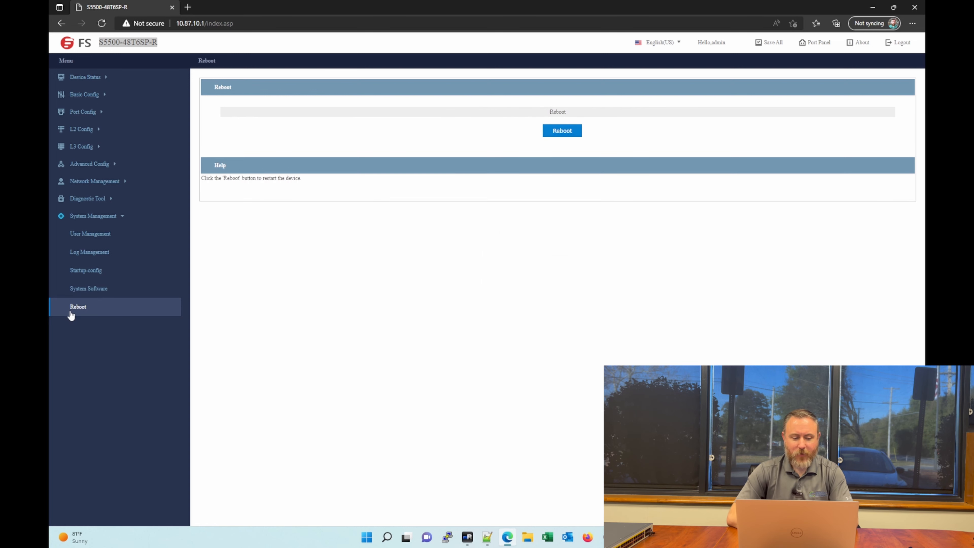